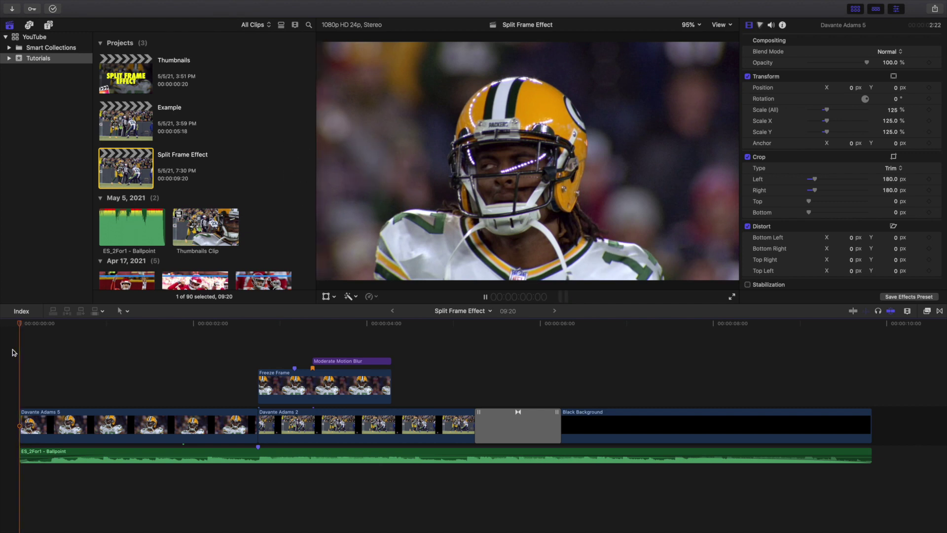
Step: Play back the finished Split Frame Effect project and examine the Freeze Frame overlay over the second clip
{"action": "key", "text": "space"}
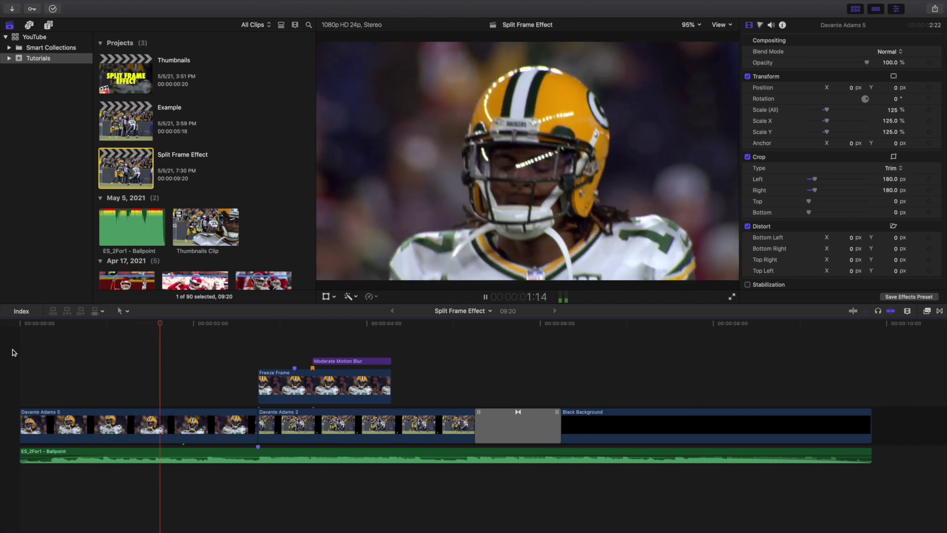
{"action": "left_click", "coordinate": [158, 364]}
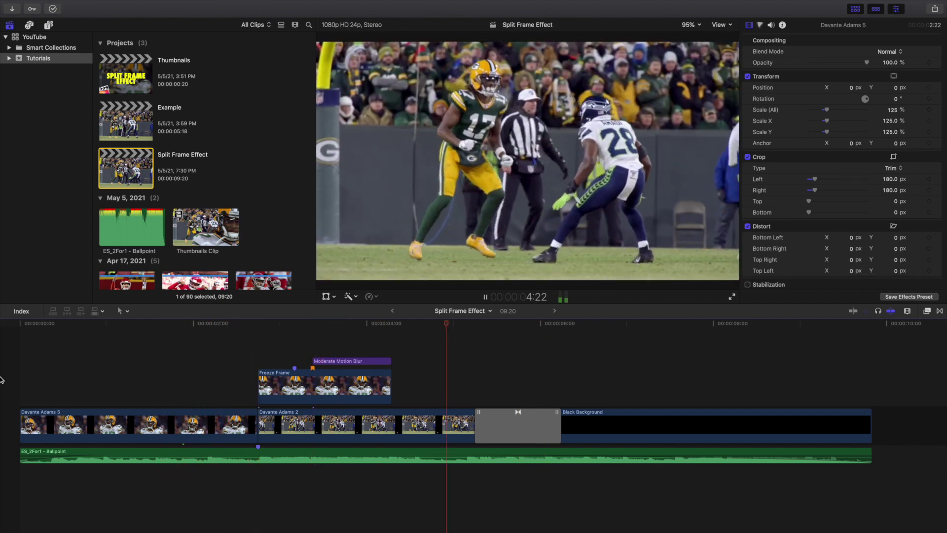
{"action": "left_click", "coordinate": [22, 380]}
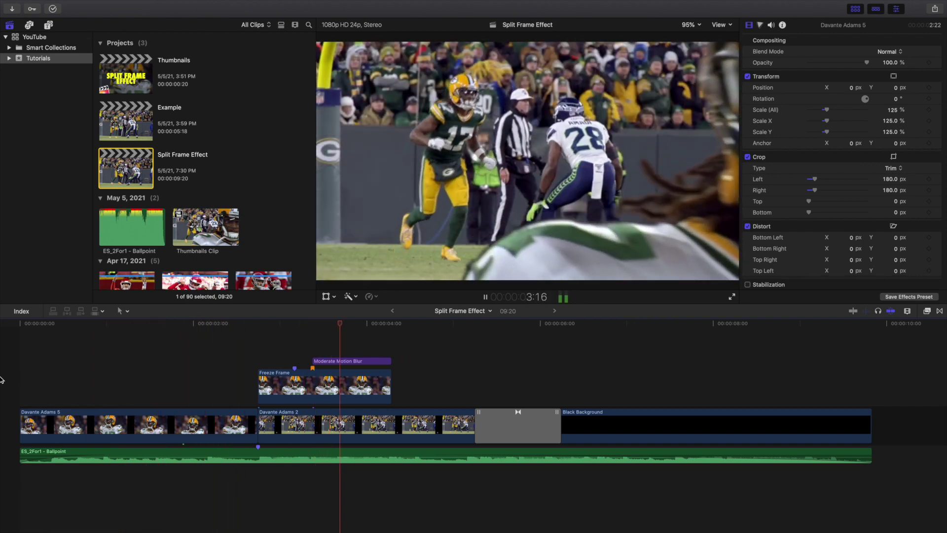
{"action": "left_click", "coordinate": [2, 380]}
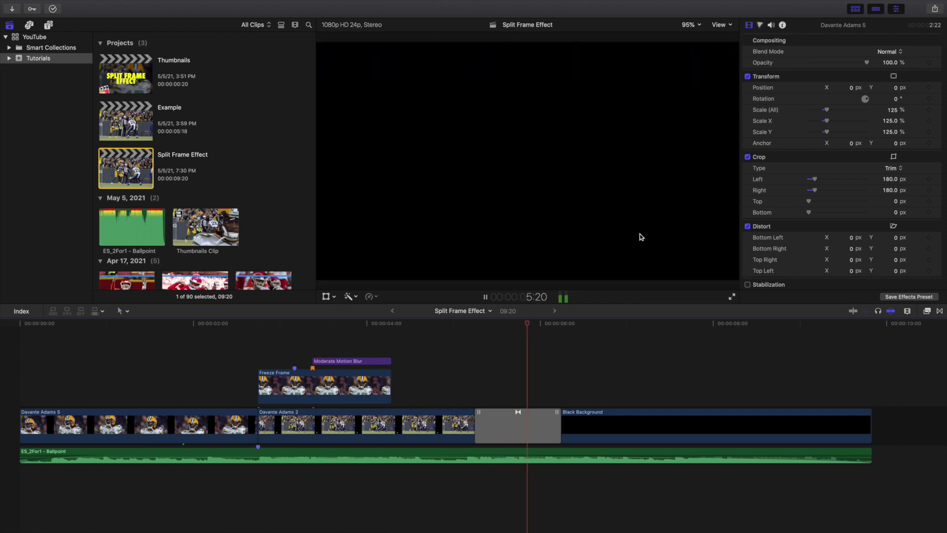
{"action": "key", "text": "space"}
{"action": "key", "text": "Home"}
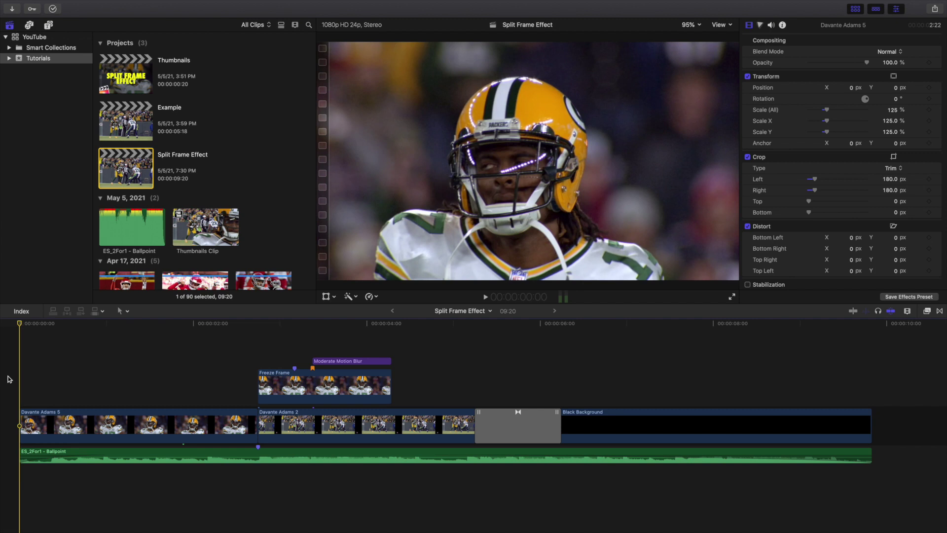
{"action": "left_click", "coordinate": [274, 363]}
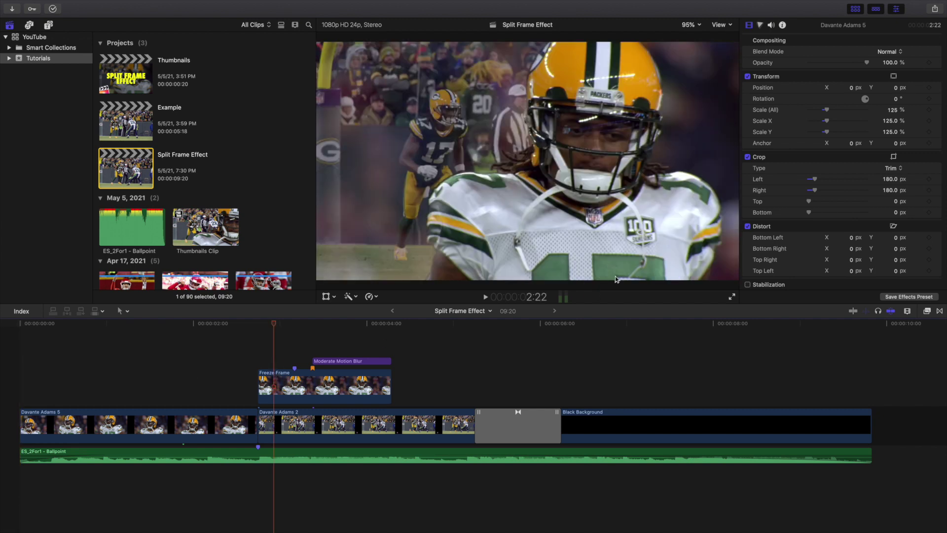
{"action": "left_click", "coordinate": [643, 188]}
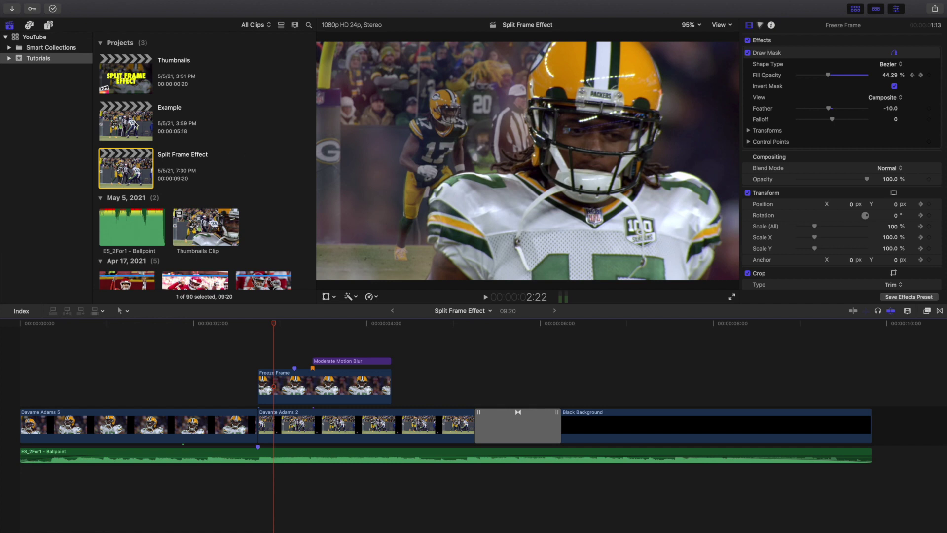
Step: Open the Example project and add a marker on the last frame of the first clip
{"action": "double_click", "coordinate": [134, 125]}
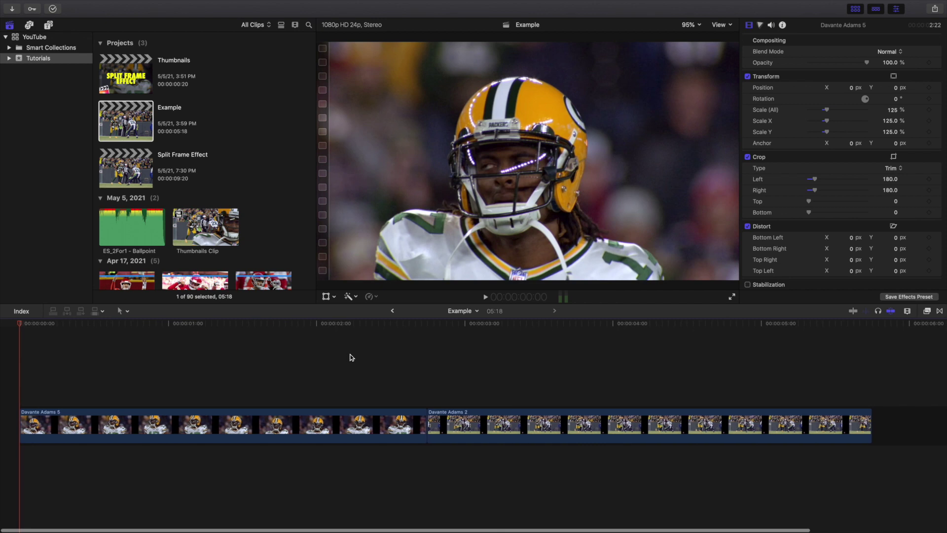
{"action": "key", "text": "super+equal"}
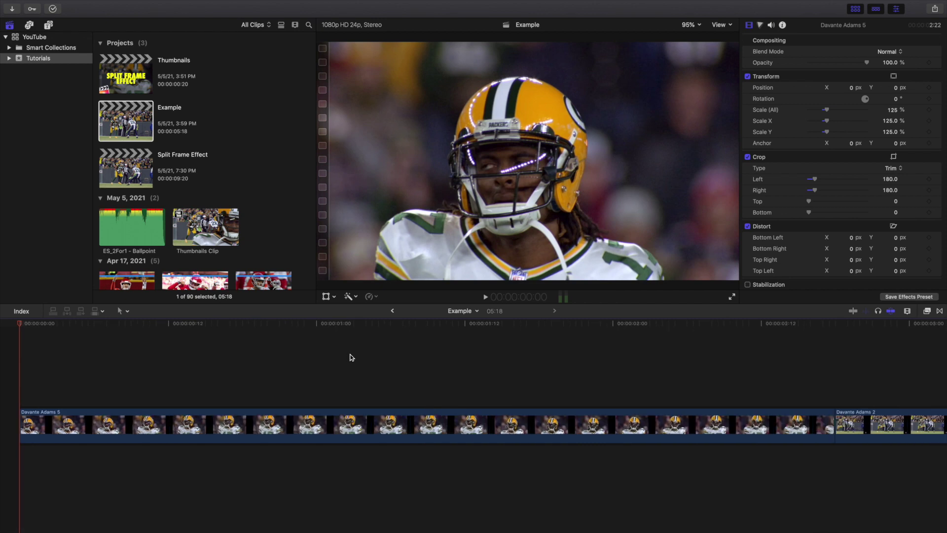
{"action": "scroll", "coordinate": [351, 358], "scroll_direction": "right", "scroll_amount": 5}
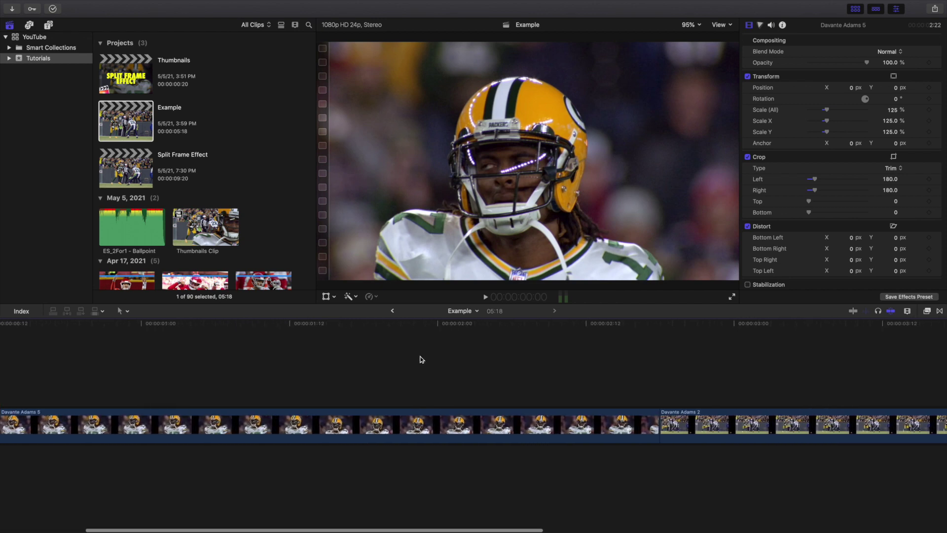
{"action": "left_click", "coordinate": [660, 387]}
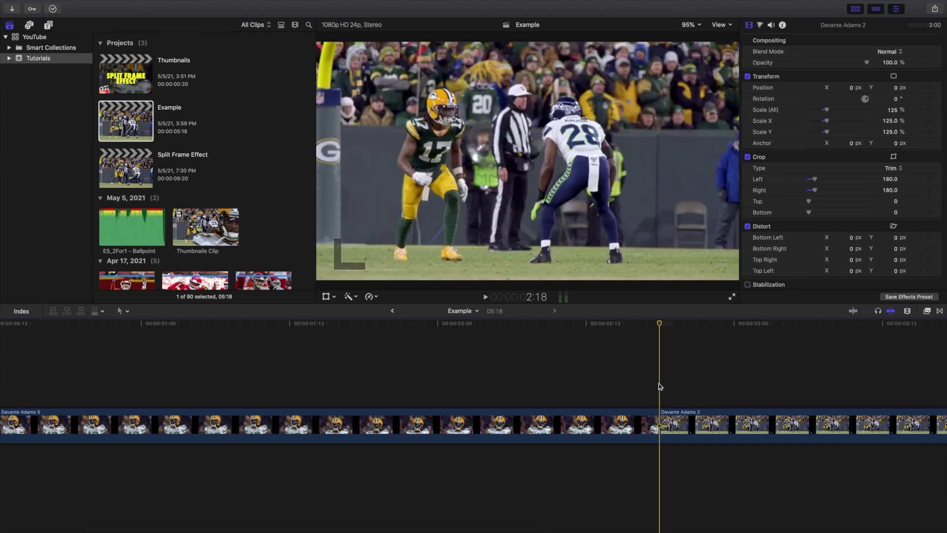
{"action": "key", "text": "Left"}
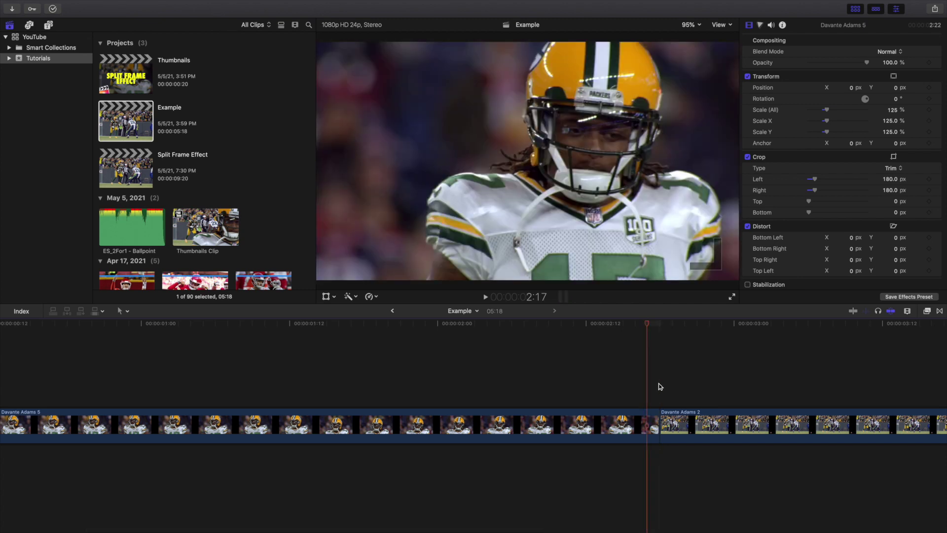
{"action": "left_click", "coordinate": [645, 417]}
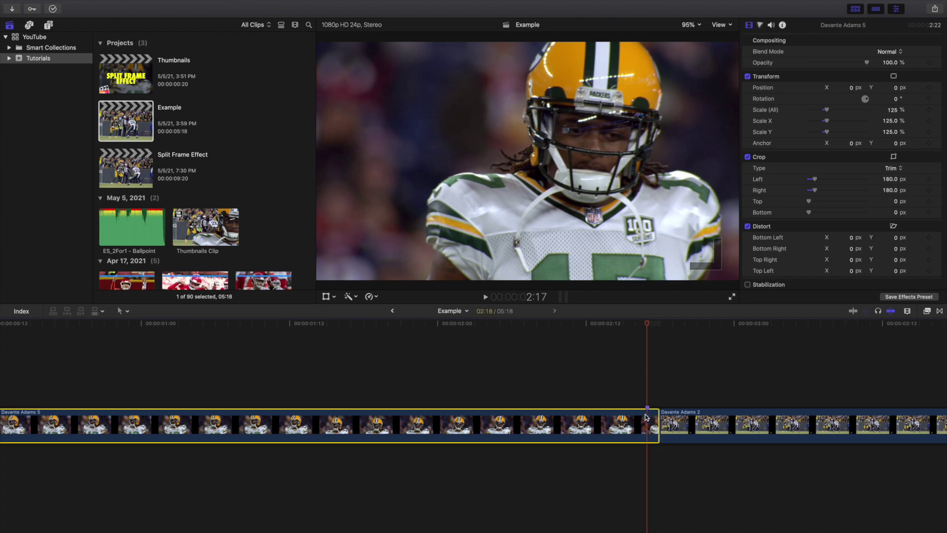
Step: Duplicate the first clip directly above itself and create a freeze frame from the copy at the marked frame
{"action": "left_click_drag", "start_coordinate": [643, 420], "coordinate": [647, 362]}
{"action": "left_click", "coordinate": [646, 367]}
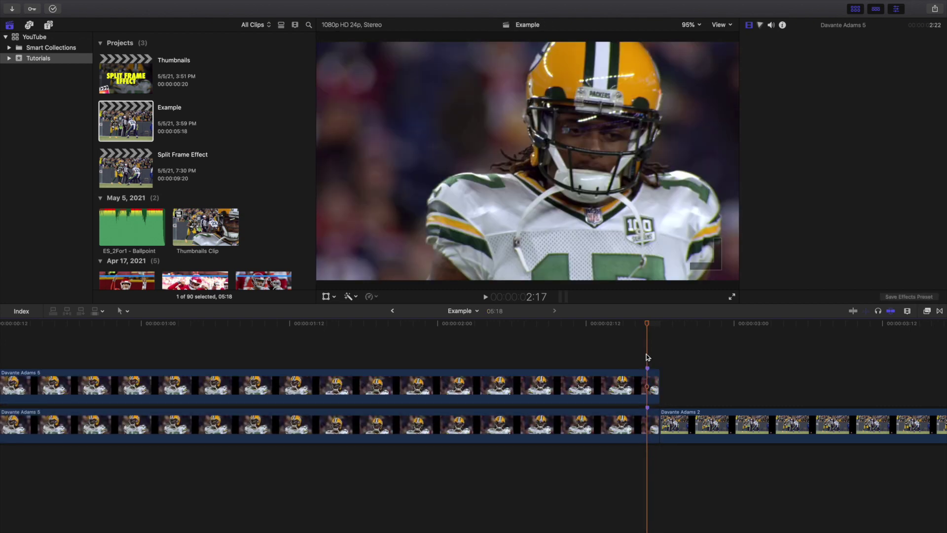
{"action": "left_click", "coordinate": [648, 379]}
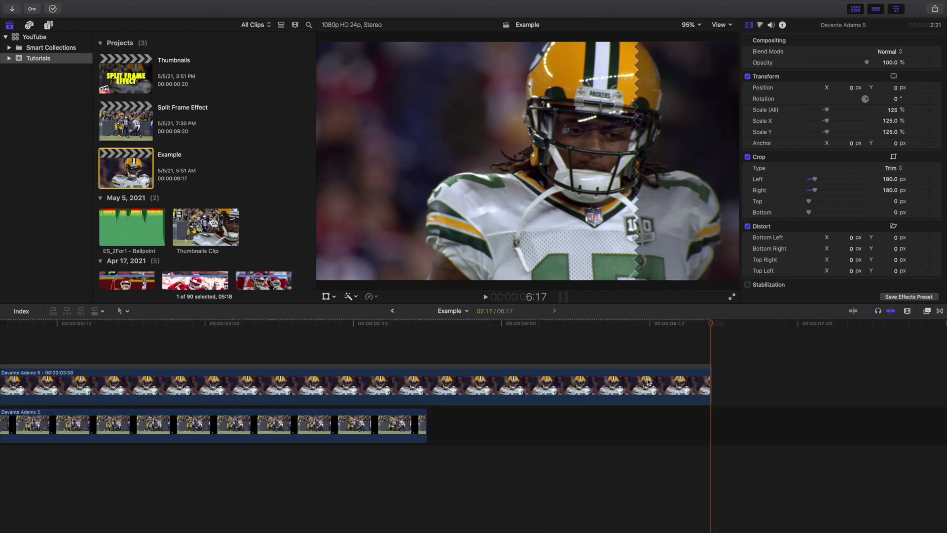
Step: Delete the moving part of the upper copy and lift the remaining freeze frame out of its storyline
{"action": "key", "text": "shift+z"}
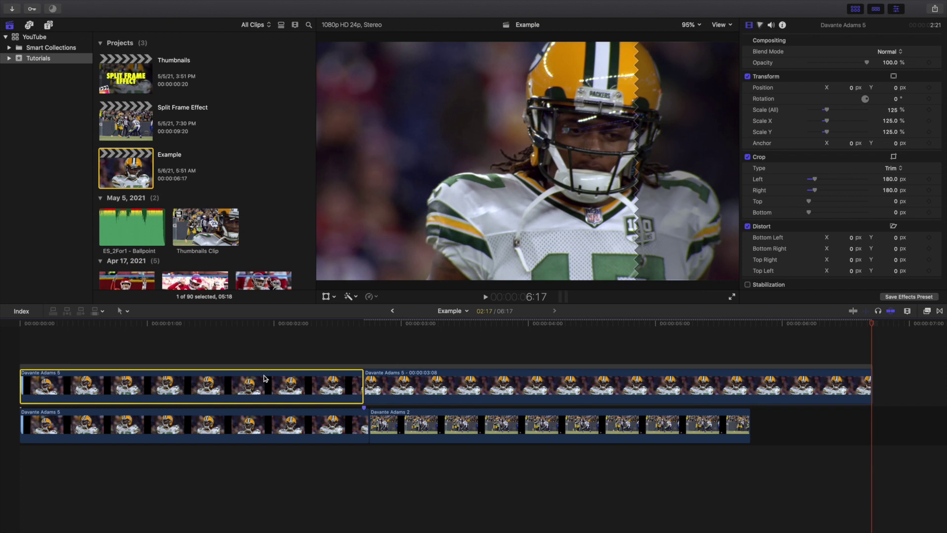
{"action": "key", "text": "Delete"}
{"action": "left_click", "coordinate": [253, 381]}
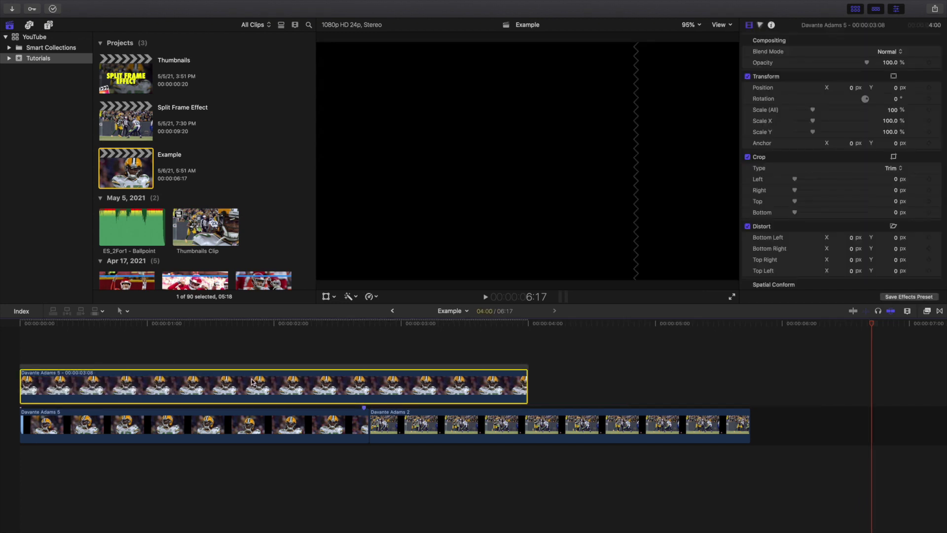
{"action": "right_click", "coordinate": [250, 383]}
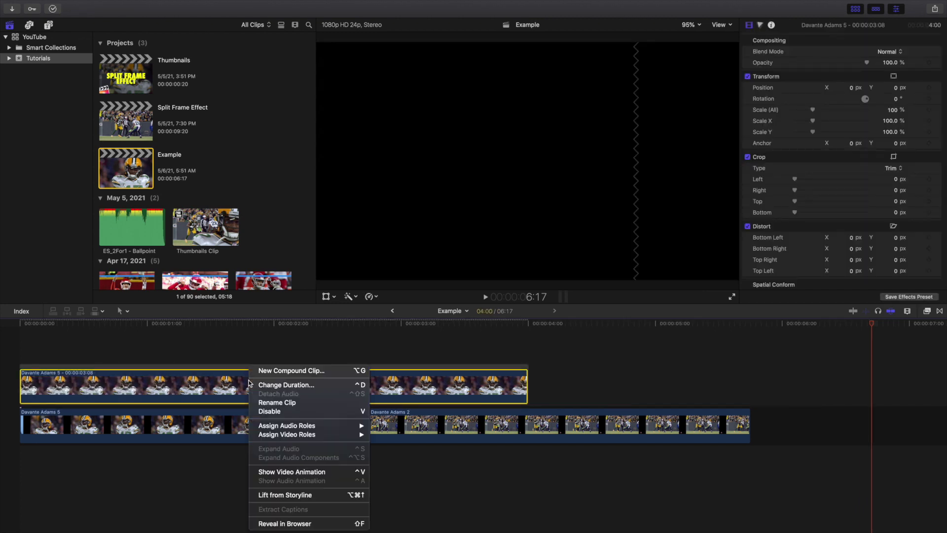
{"action": "left_click", "coordinate": [291, 496]}
Step: Rename the lifted still clip as "Freeze Frame"
{"action": "right_click", "coordinate": [221, 402]}
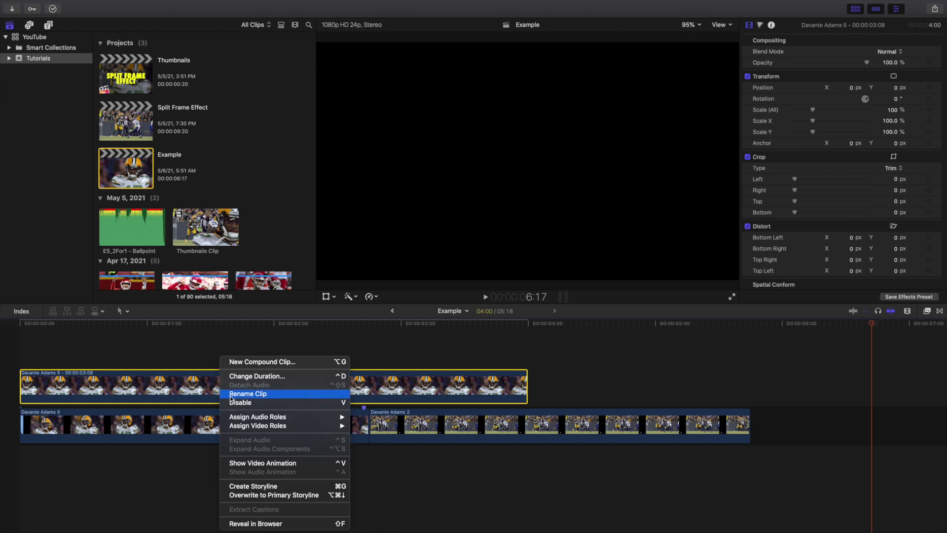
{"action": "left_click", "coordinate": [230, 395]}
{"action": "type", "text": "Freez"}
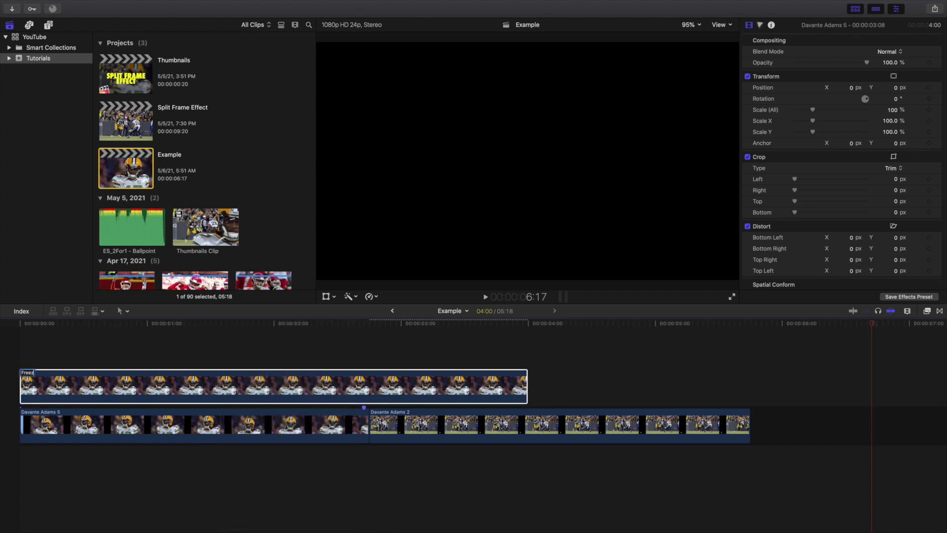
{"action": "type", "text": "e Frame"}
{"action": "key", "text": "Return"}
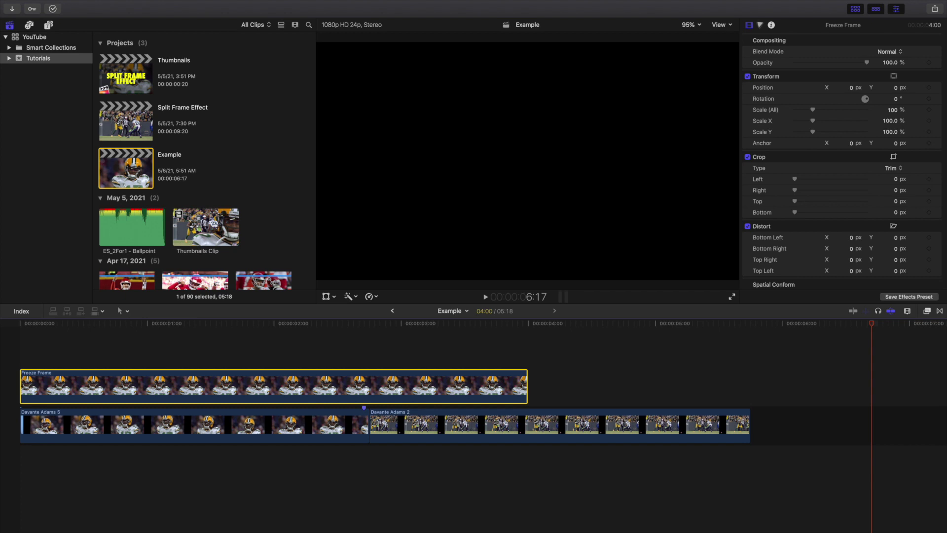
Step: Set the Freeze Frame clip's duration to 1:13 and move it to start at the marker on the first clip
{"action": "key", "text": "ctrl+d"}
{"action": "type", "text": "11"}
{"action": "key", "text": "Return"}
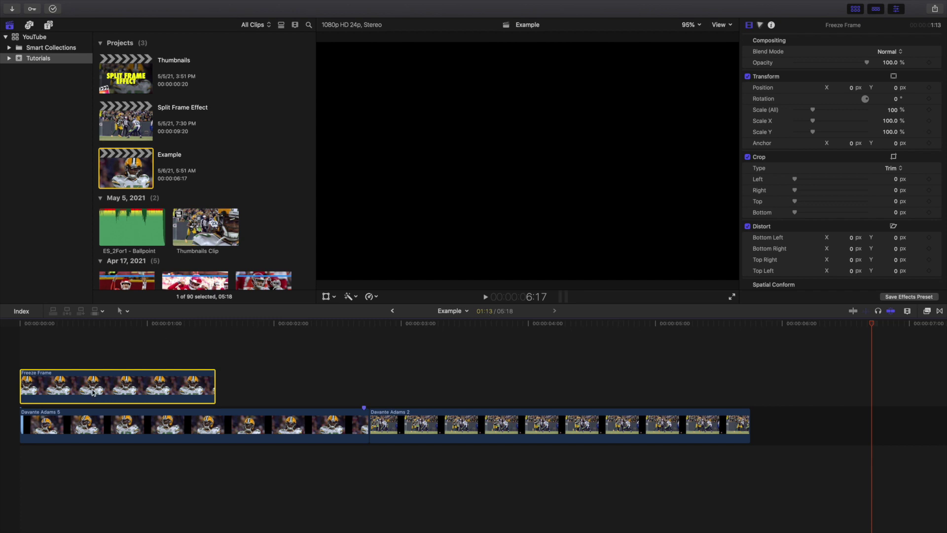
{"action": "left_click_drag", "start_coordinate": [93, 391], "coordinate": [441, 381]}
{"action": "left_click", "coordinate": [363, 361]}
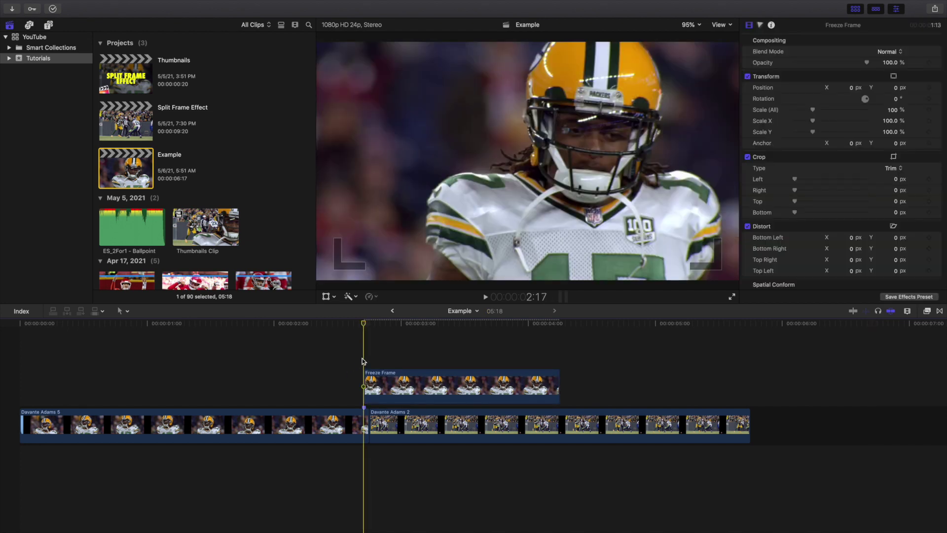
Step: Compare the Freeze Frame clip with the matching frame beneath it by repeatedly disabling and enabling the still
{"action": "key", "text": "super+equal"}
{"action": "scroll", "coordinate": [362, 358], "scroll_direction": "left", "scroll_amount": 10}
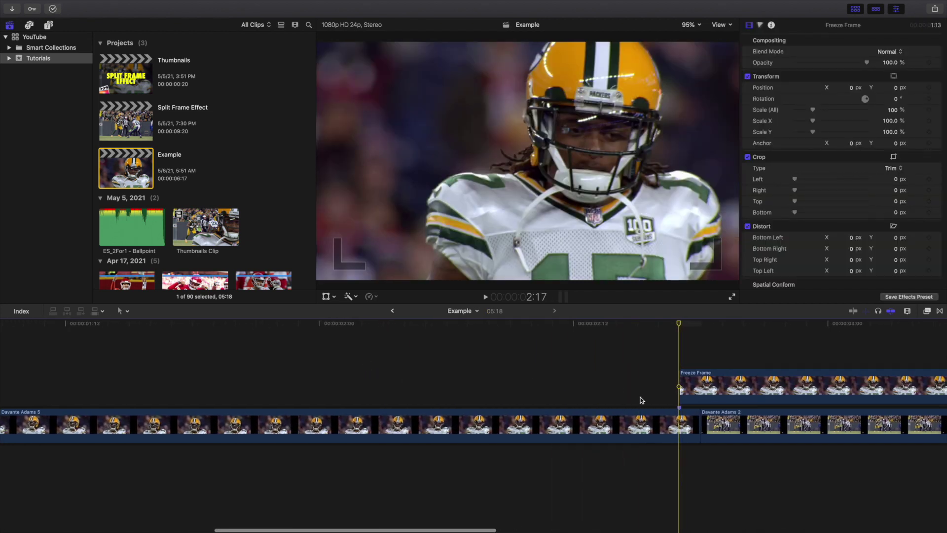
{"action": "left_click", "coordinate": [687, 385]}
{"action": "key", "text": "v"}
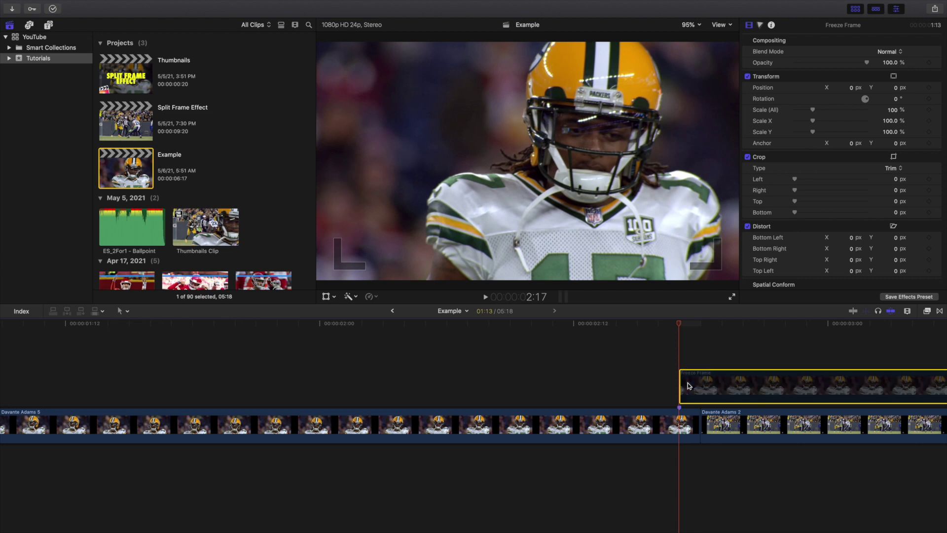
{"action": "key", "text": "v"}
{"action": "key", "text": "v"}
{"action": "key", "text": "v"}
{"action": "key", "text": "v"}
{"action": "key", "text": "v"}
{"action": "key", "text": "v"}
{"action": "key", "text": "Left"}
{"action": "key", "text": "Right"}
{"action": "key", "text": "v"}
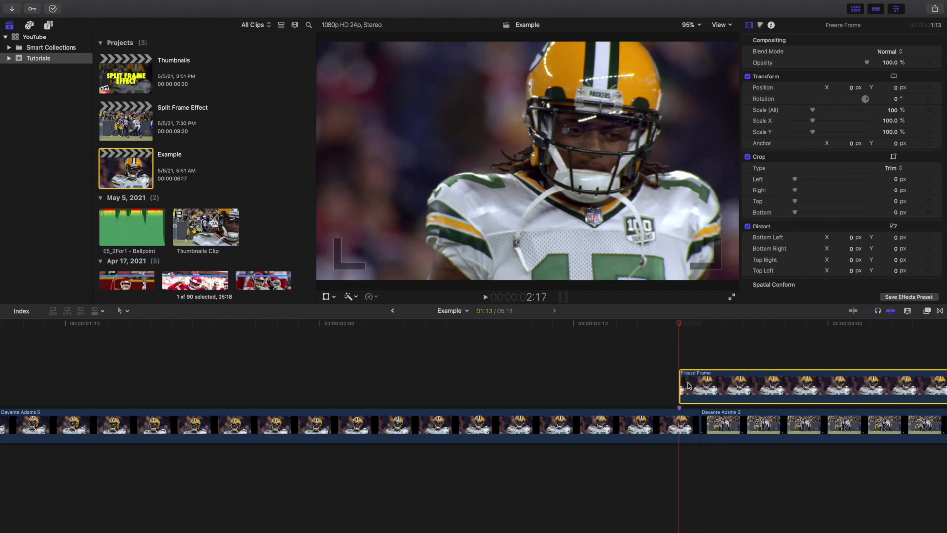
{"action": "key", "text": "Left"}
{"action": "key", "text": "Right"}
{"action": "key", "text": "v"}
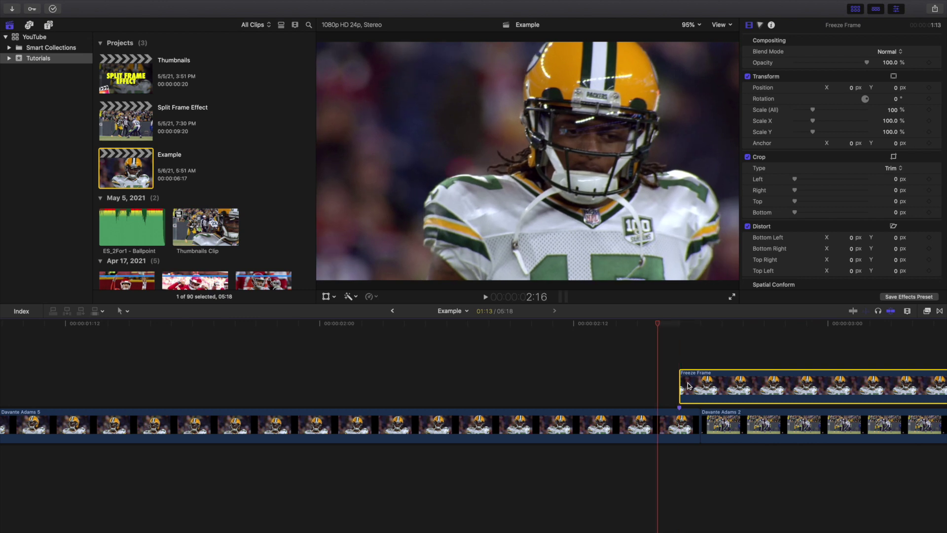
{"action": "key", "text": "v"}
{"action": "key", "text": "v"}
{"action": "key", "text": "v"}
{"action": "key", "text": "v"}
{"action": "key", "text": "v"}
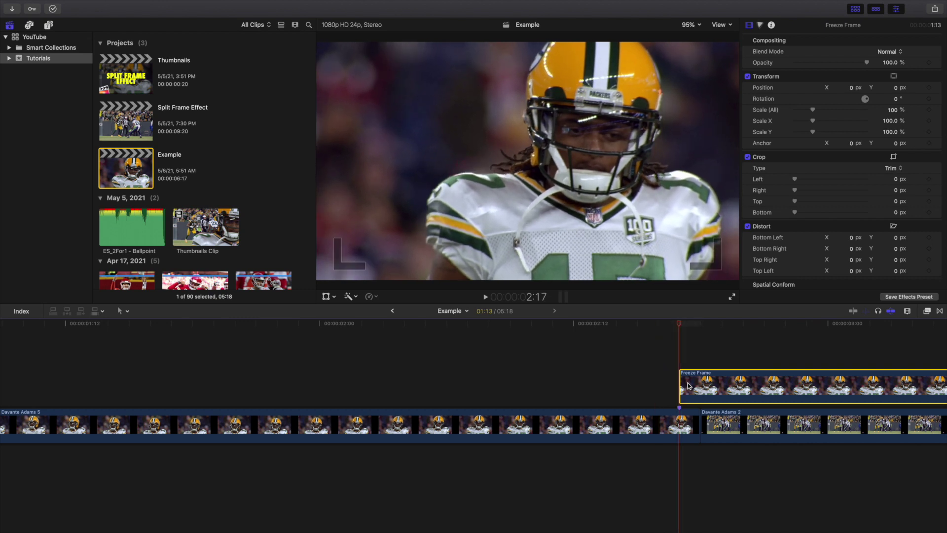
Step: Trim the last frame off the first clip so that it ends where the Freeze Frame clip starts
{"action": "left_click", "coordinate": [681, 423]}
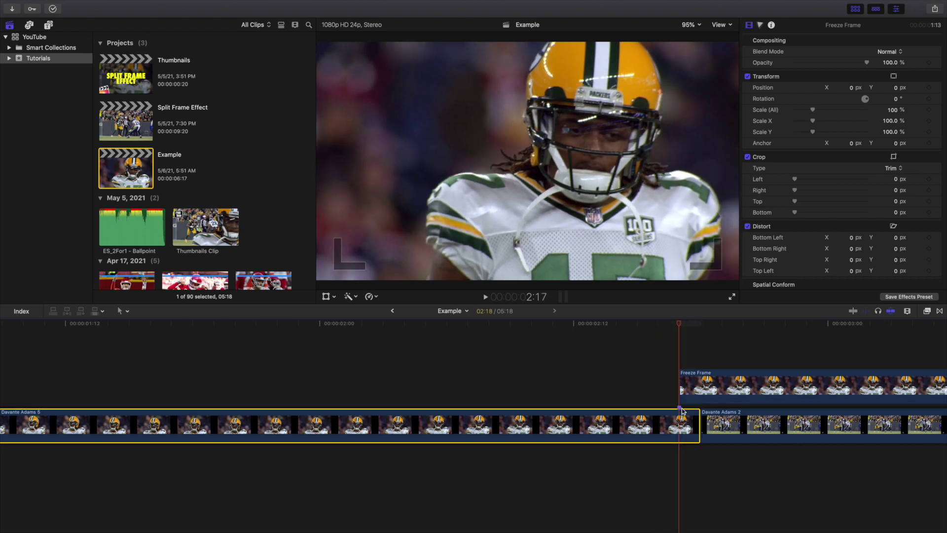
{"action": "left_click", "coordinate": [686, 394]}
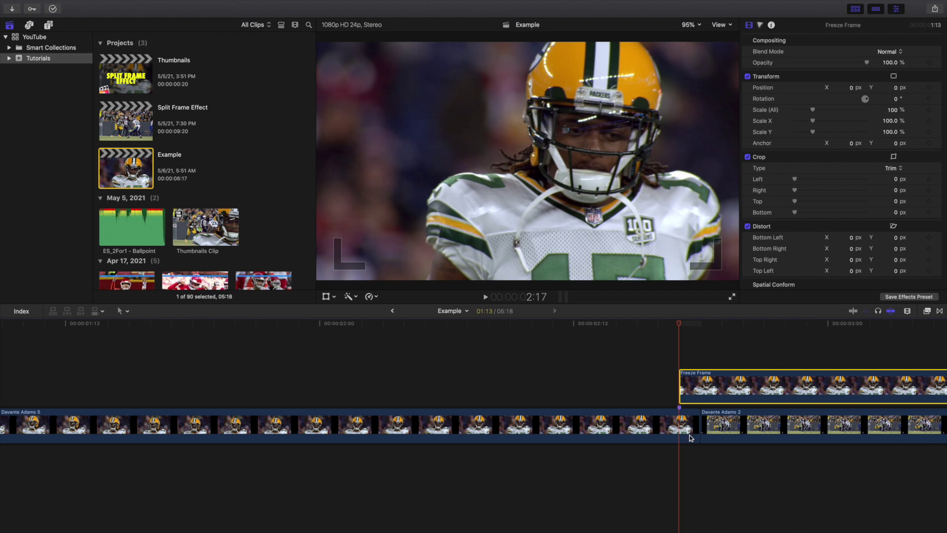
{"action": "left_click_drag", "start_coordinate": [699, 425], "coordinate": [683, 427]}
{"action": "left_click", "coordinate": [679, 366]}
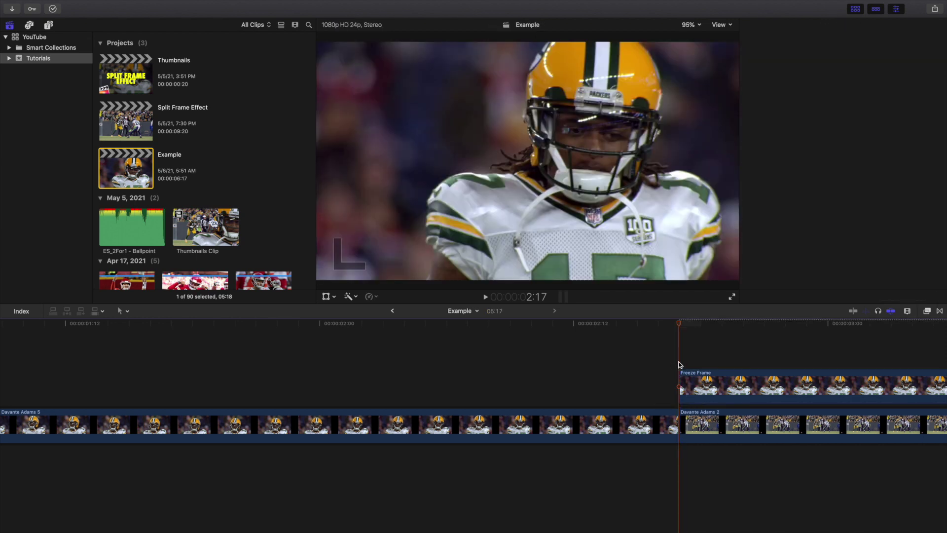
Step: Check the cut into the Freeze Frame clip frame by frame and return to the start of the project
{"action": "key", "text": "Left"}
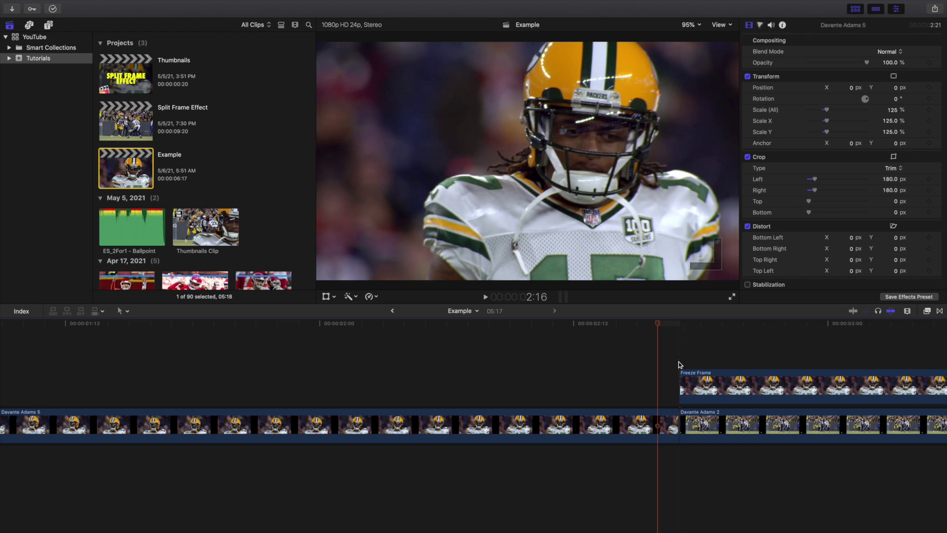
{"action": "key", "text": "Right"}
{"action": "key", "text": "Right"}
{"action": "key", "text": "Right"}
{"action": "key", "text": "Right"}
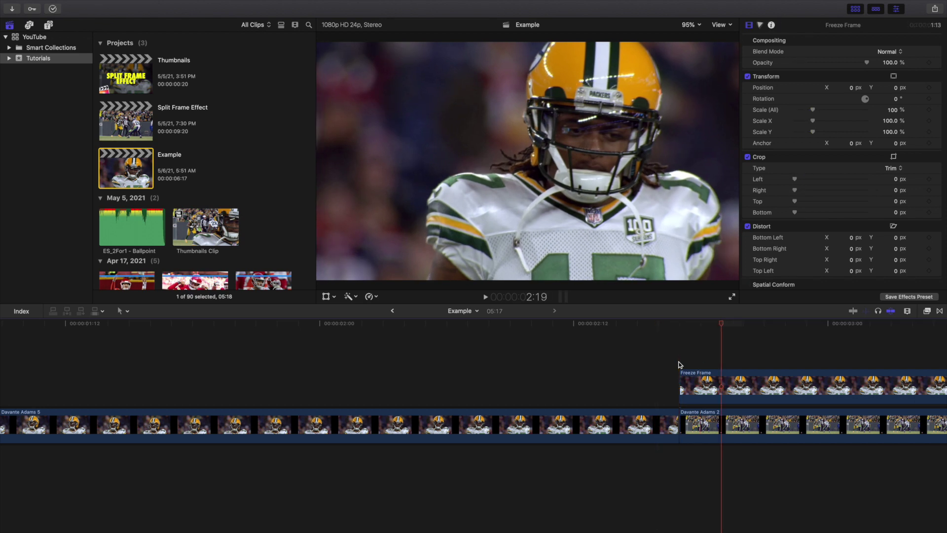
{"action": "key", "text": "shift+z"}
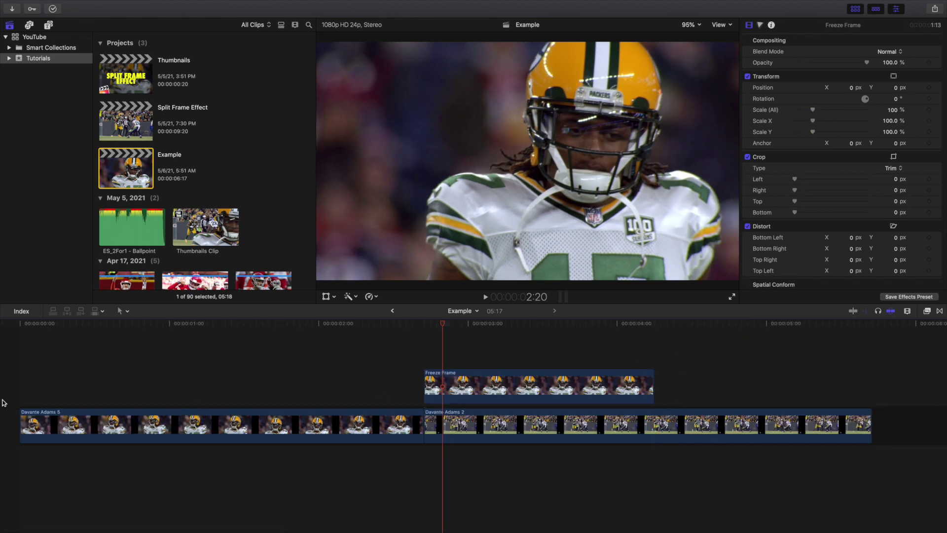
{"action": "key", "text": "Home"}
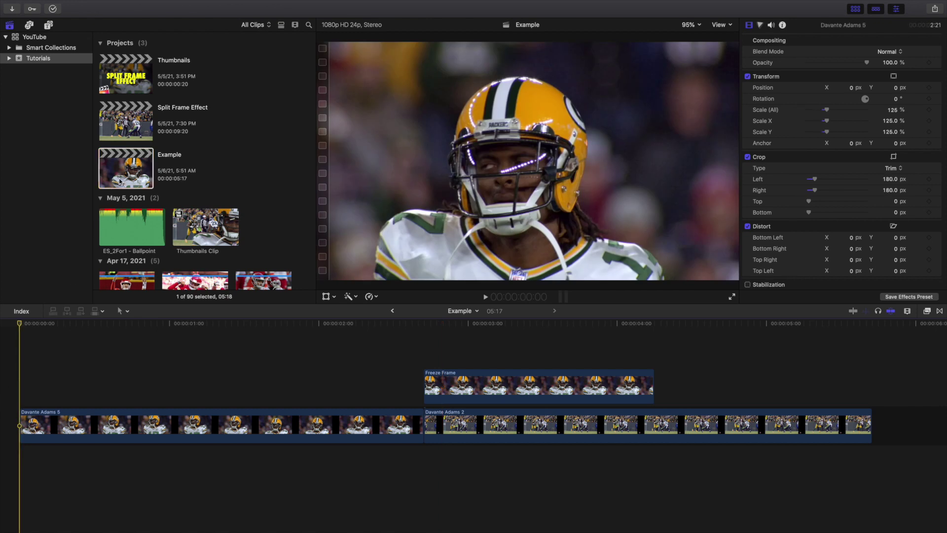
Step: Play the Example project from the start to review the cut through the Freeze Frame clip
{"action": "key", "text": "space"}
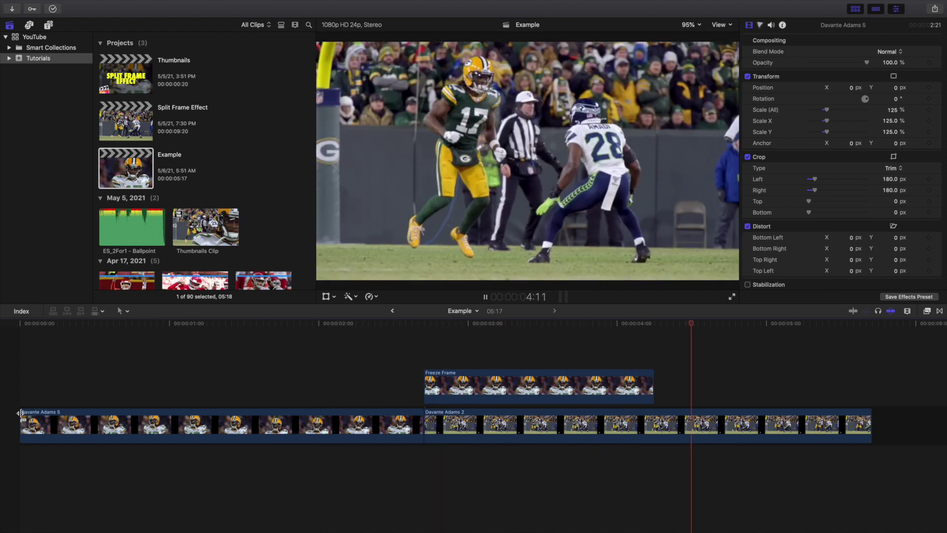
{"action": "key", "text": "space"}
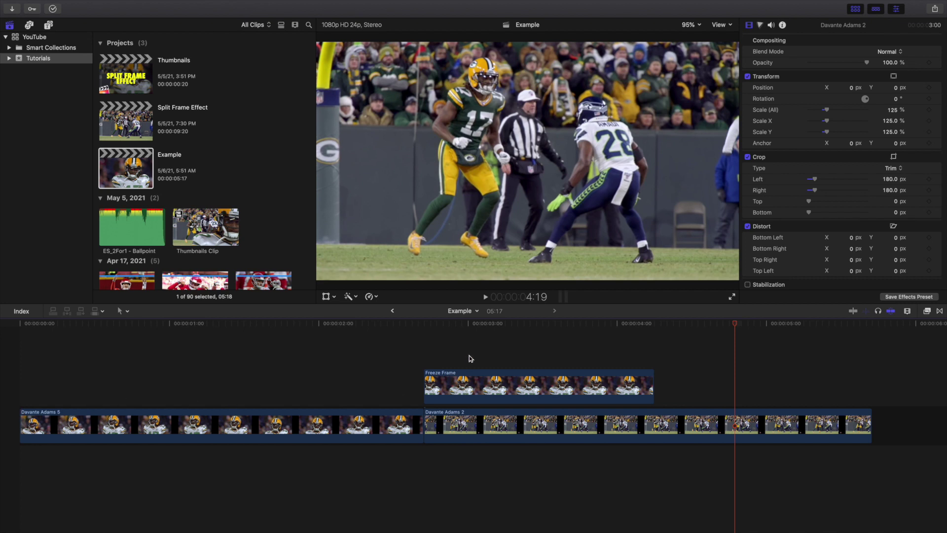
Step: Apply the Draw Mask effect to the Freeze Frame clip at its first frame
{"action": "left_click", "coordinate": [478, 345]}
{"action": "key", "text": "super+equal"}
{"action": "key", "text": "super+equal"}
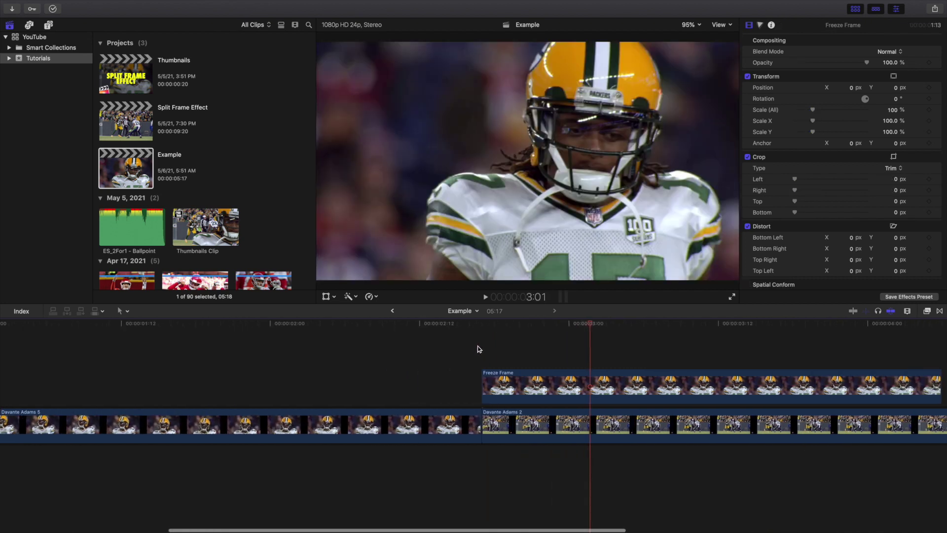
{"action": "left_click", "coordinate": [512, 355]}
{"action": "left_click", "coordinate": [538, 380]}
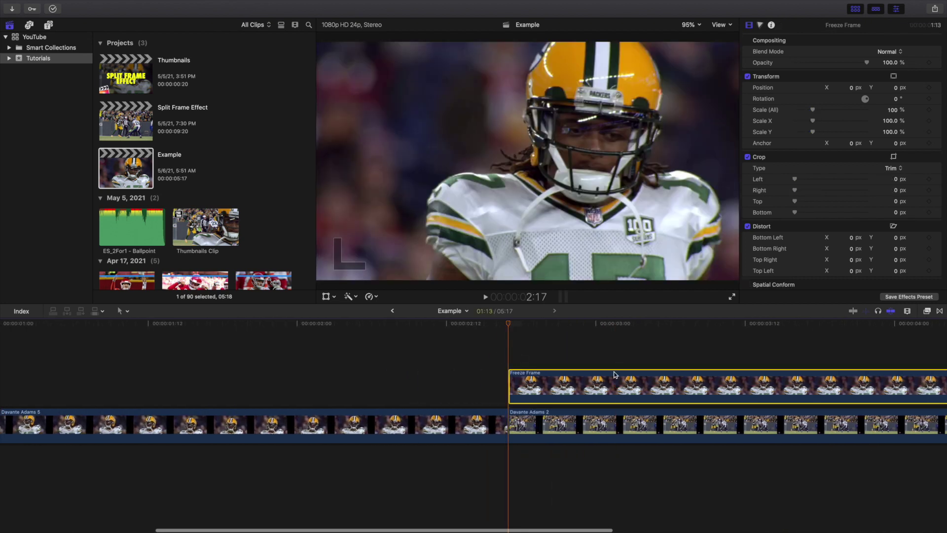
{"action": "left_click", "coordinate": [927, 312]}
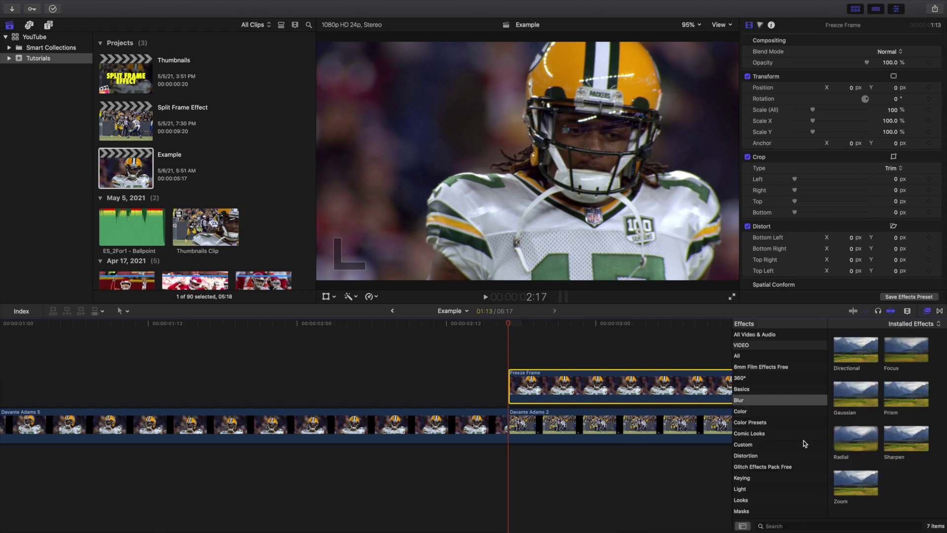
{"action": "left_click", "coordinate": [742, 511]}
{"action": "left_click_drag", "start_coordinate": [857, 368], "coordinate": [690, 382]}
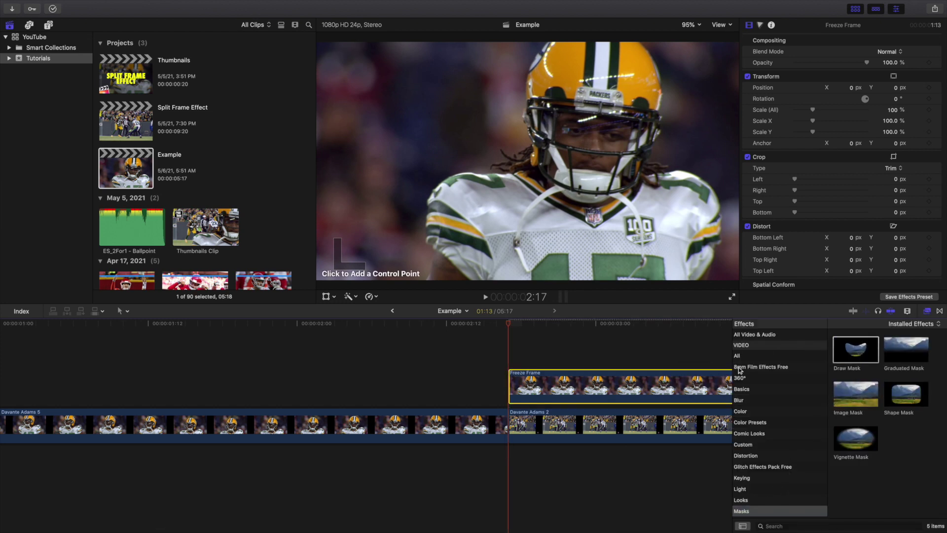
{"action": "left_click", "coordinate": [927, 310]}
Step: Draw a closed Linear mask around the background left of the large player, tracing his helmet and shoulder and extending past the frame edges
{"action": "left_click", "coordinate": [691, 25]}
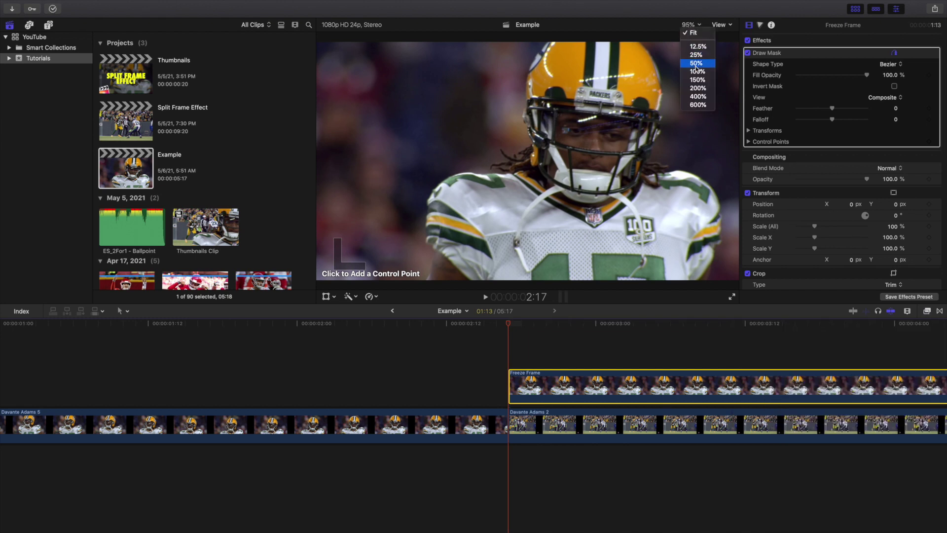
{"action": "left_click", "coordinate": [697, 64]}
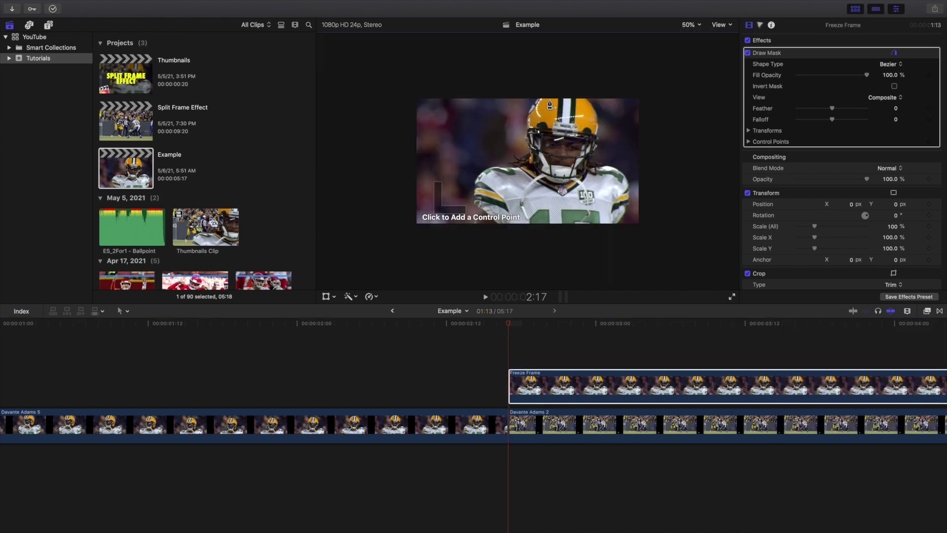
{"action": "left_click", "coordinate": [543, 91]}
{"action": "left_click", "coordinate": [528, 114]}
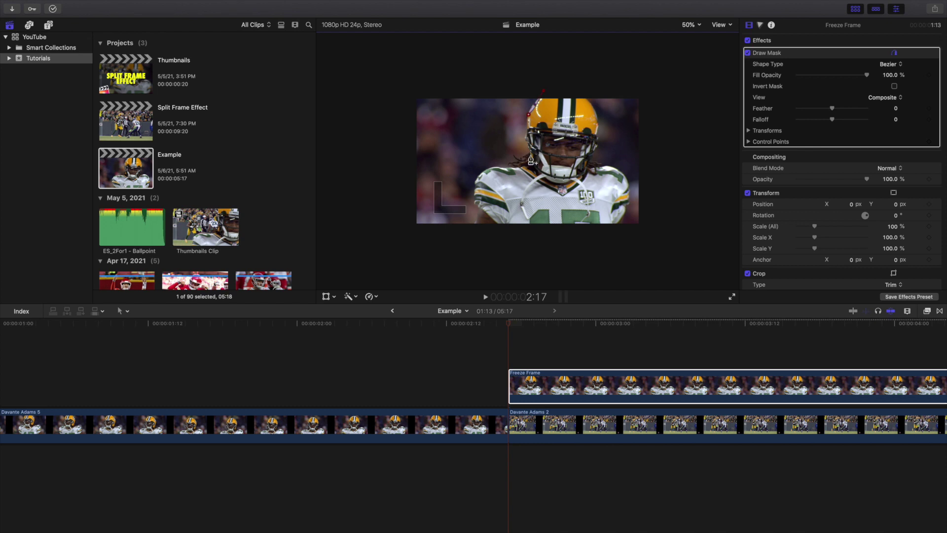
{"action": "left_click", "coordinate": [515, 157]}
{"action": "left_click", "coordinate": [478, 184]}
{"action": "left_click", "coordinate": [478, 226]}
{"action": "left_click", "coordinate": [416, 230]}
{"action": "left_click", "coordinate": [390, 186]}
{"action": "left_click", "coordinate": [401, 83]}
{"action": "left_click", "coordinate": [519, 77]}
{"action": "left_click", "coordinate": [544, 94]}
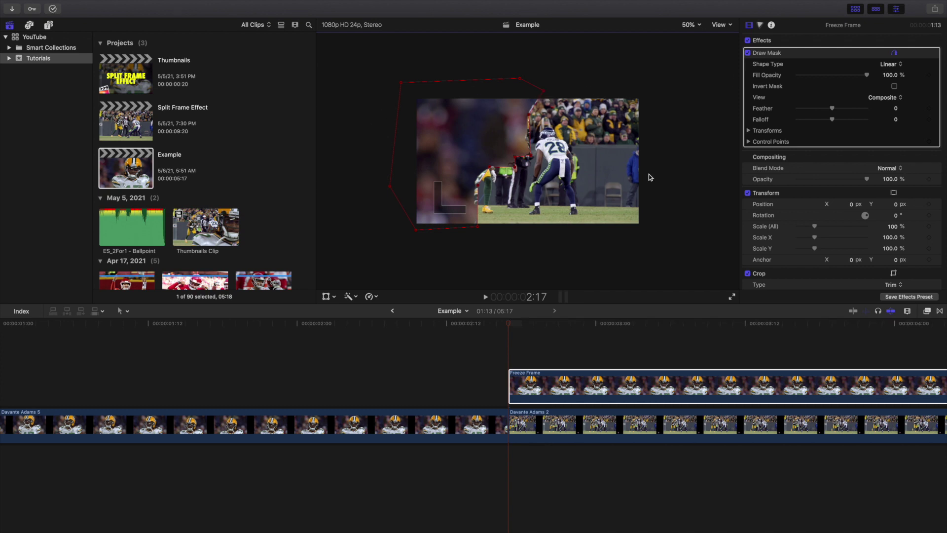
Step: Invert the Draw Mask on the Freeze Frame clip and fit the picture to the viewer
{"action": "left_click", "coordinate": [895, 87]}
{"action": "left_click", "coordinate": [829, 191]}
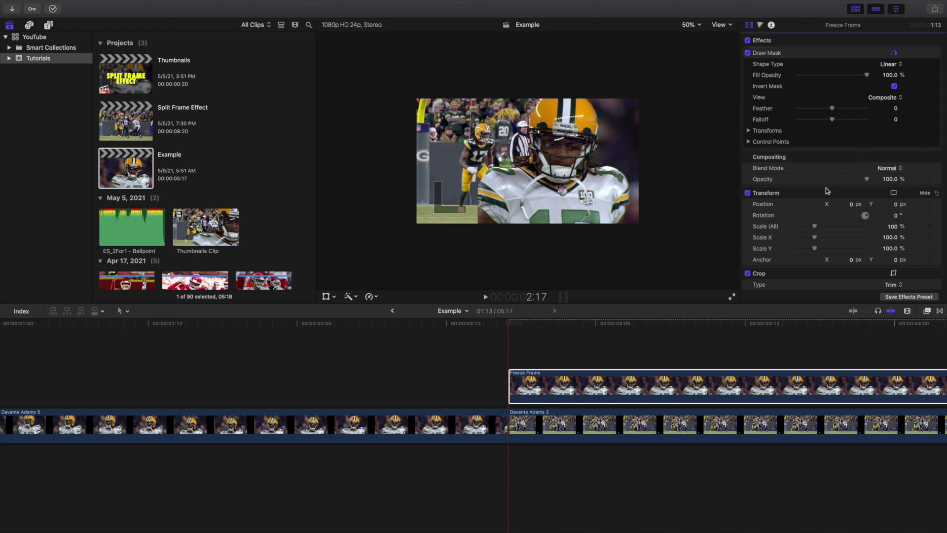
{"action": "left_click", "coordinate": [687, 25]}
{"action": "left_click", "coordinate": [690, 35]}
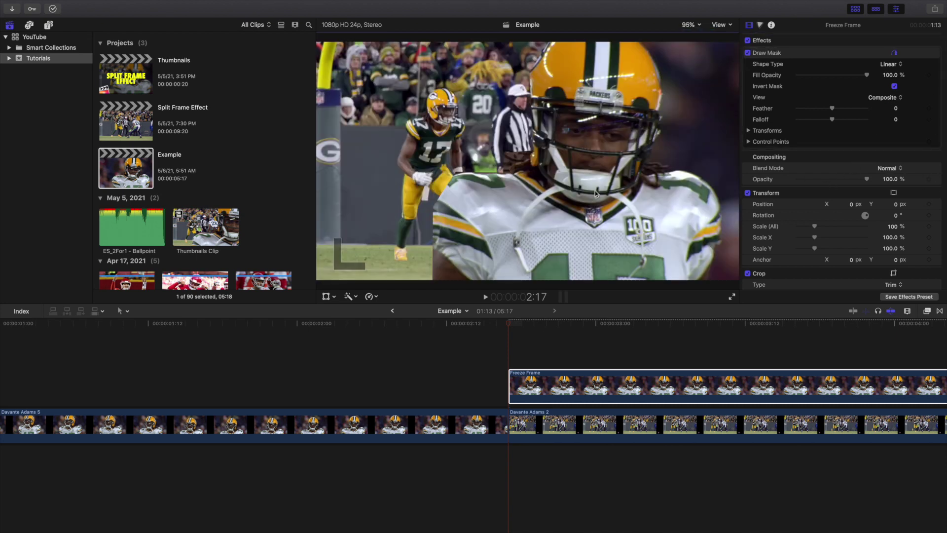
Step: Play the end of the first clip into the masked Freeze Frame clip to check the split frame
{"action": "left_click", "coordinate": [308, 366]}
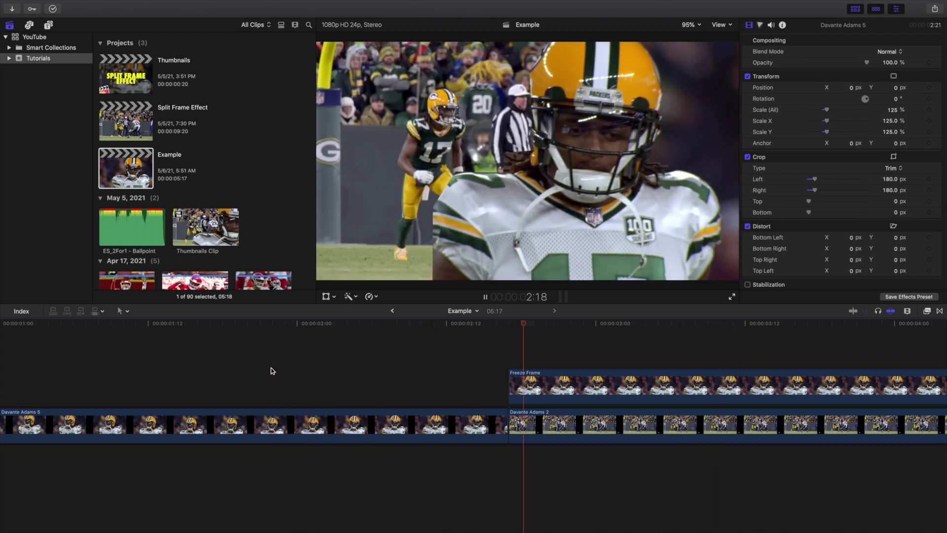
{"action": "key", "text": "space"}
{"action": "left_click", "coordinate": [436, 189]}
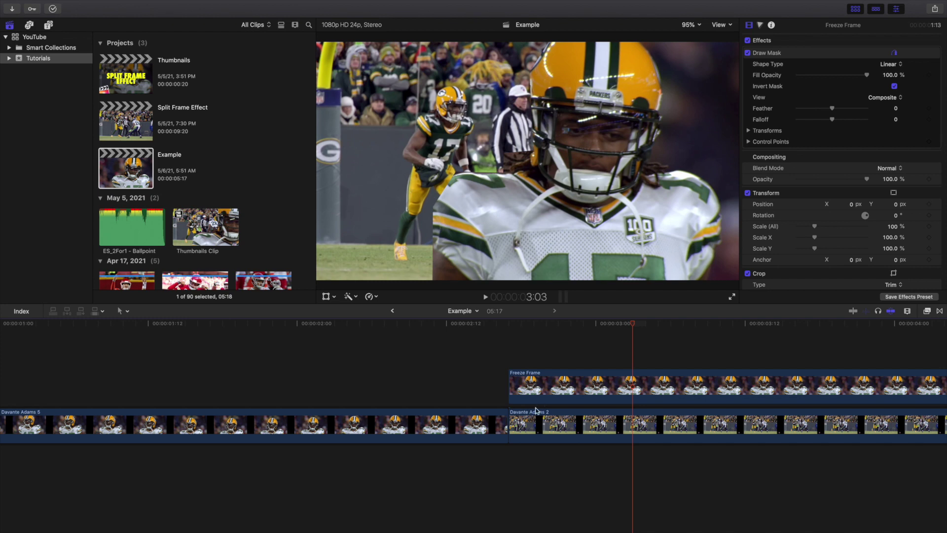
Step: Add markers on the Freeze Frame clip at 3:03 and 3:08 to time the animation
{"action": "left_click", "coordinate": [515, 364]}
{"action": "scroll", "coordinate": [515, 360], "scroll_direction": "right", "scroll_amount": 10}
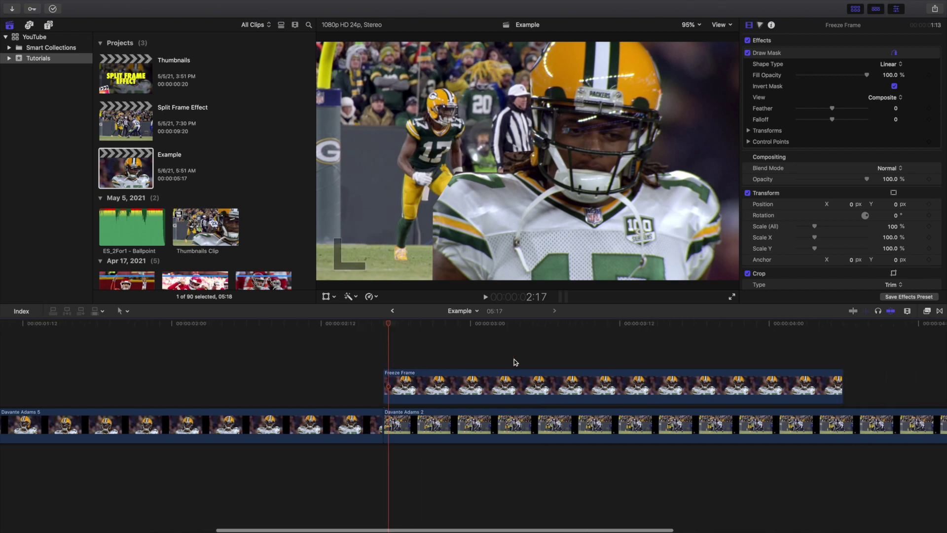
{"action": "left_click", "coordinate": [114, 354]}
{"action": "key", "text": "space"}
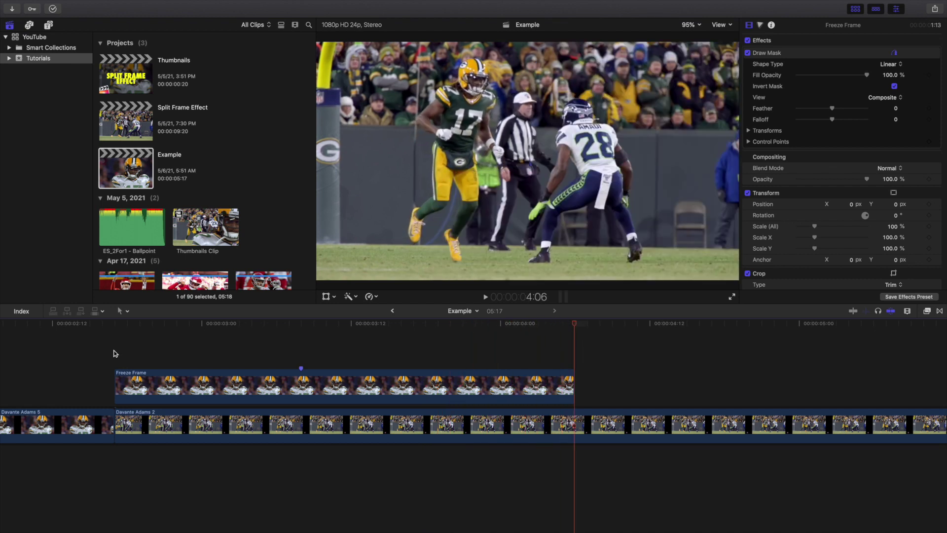
{"action": "left_click", "coordinate": [113, 353]}
{"action": "left_click", "coordinate": [114, 373]}
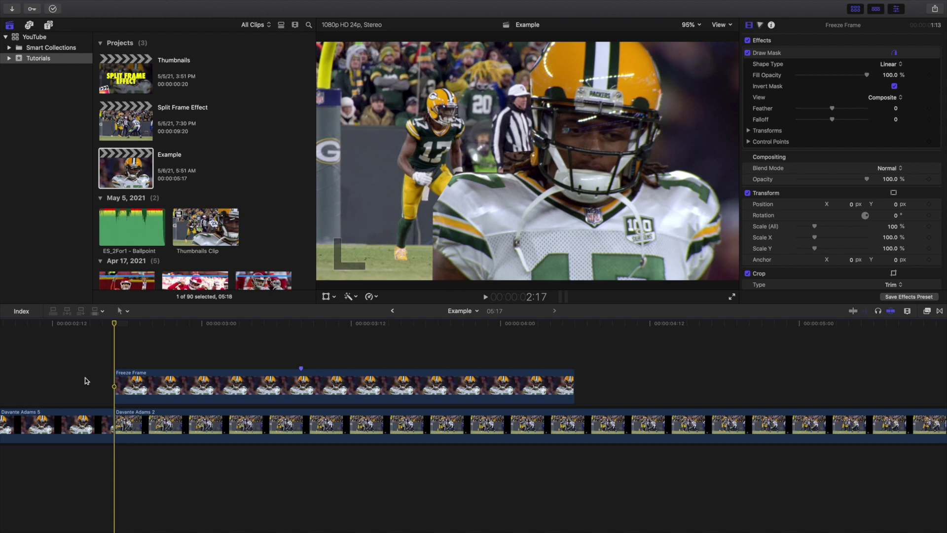
{"action": "key", "text": "space"}
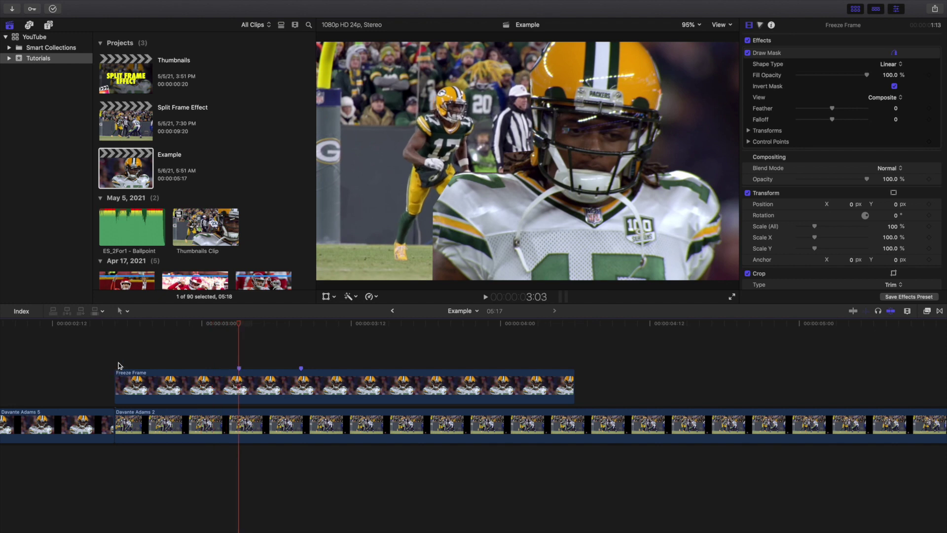
Step: Set the Draw Mask's Fill Opacity to 0% and keyframe it at the start of the Freeze Frame clip
{"action": "left_click", "coordinate": [119, 361]}
{"action": "left_click", "coordinate": [130, 381]}
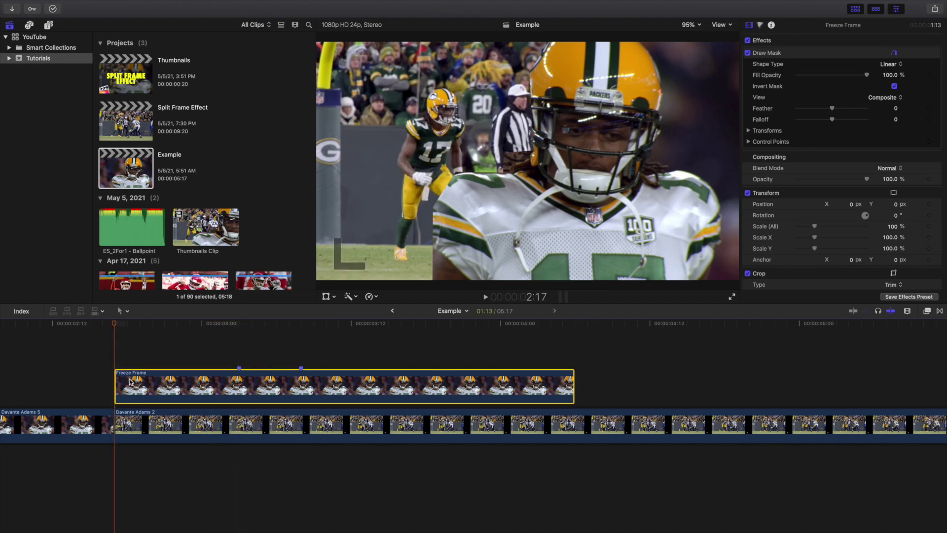
{"action": "left_click", "coordinate": [894, 87]}
{"action": "left_click", "coordinate": [890, 75]}
{"action": "type", "text": "0"}
{"action": "key", "text": "Return"}
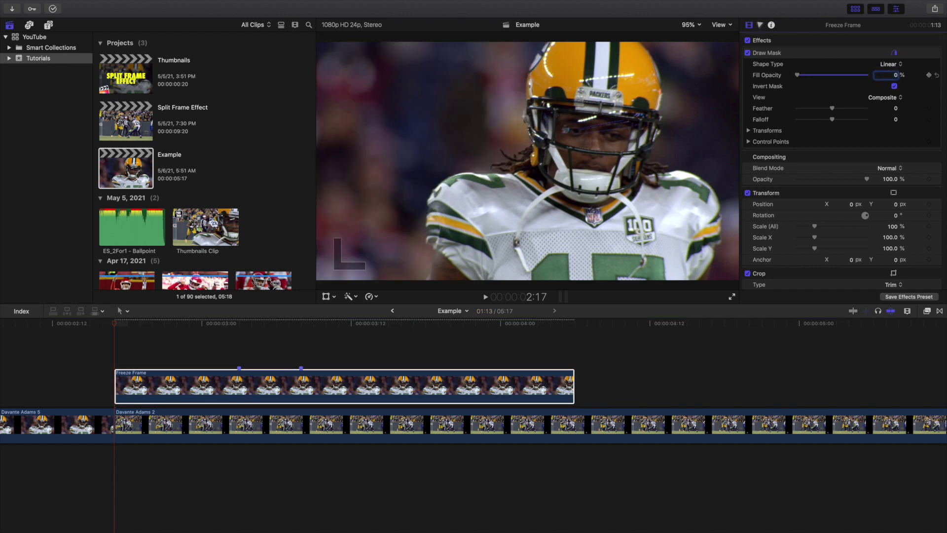
{"action": "left_click", "coordinate": [929, 75]}
Step: Set the Draw Mask's Fill Opacity to 100% at the 3:03 marker on the Freeze Frame clip
{"action": "left_click", "coordinate": [239, 384]}
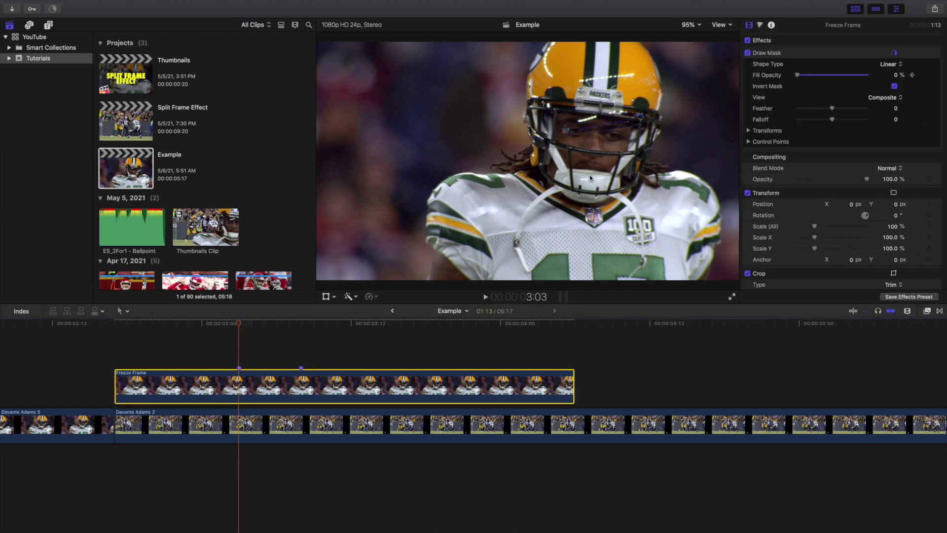
{"action": "left_click", "coordinate": [896, 75]}
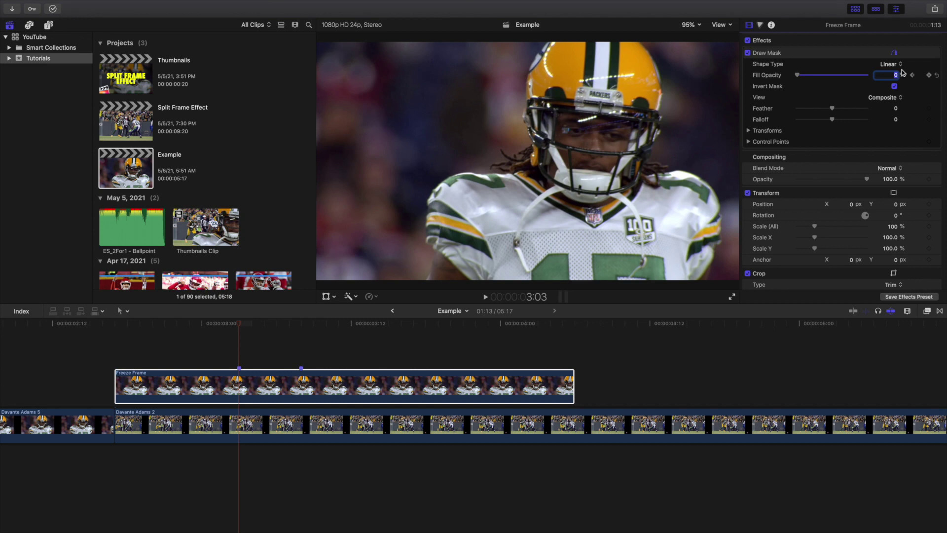
{"action": "type", "text": "100"}
{"action": "key", "text": "Return"}
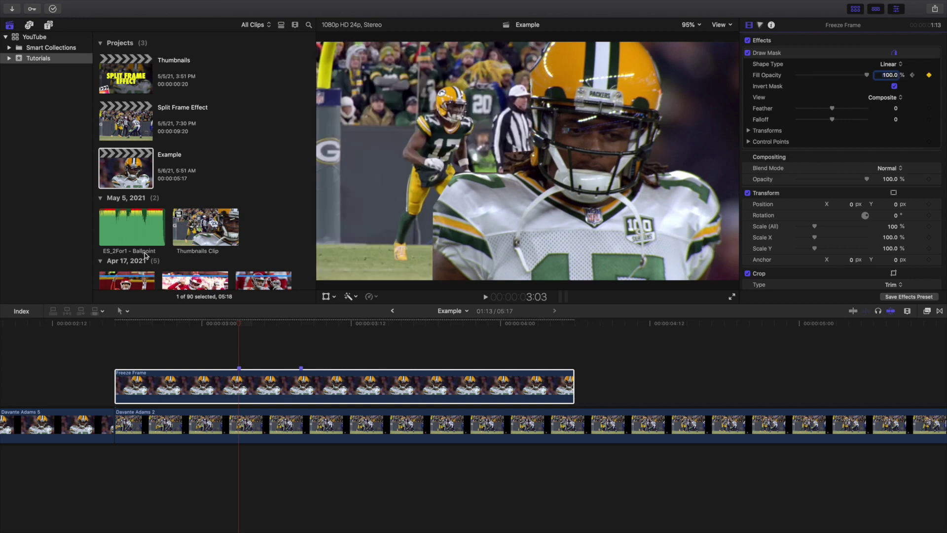
Step: Play the cut into the Freeze Frame clip from 2:12 to check the mask's opacity fade
{"action": "left_click", "coordinate": [63, 371]}
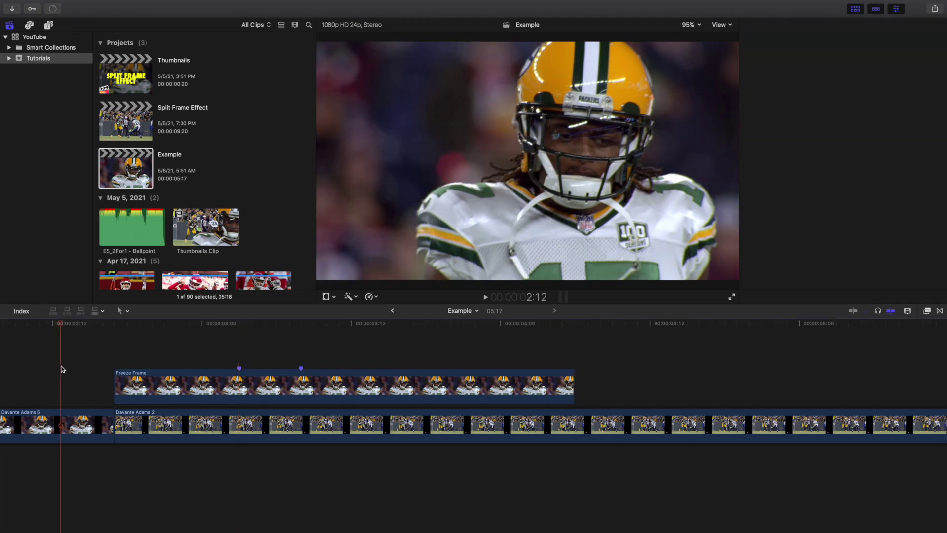
{"action": "key", "text": "l"}
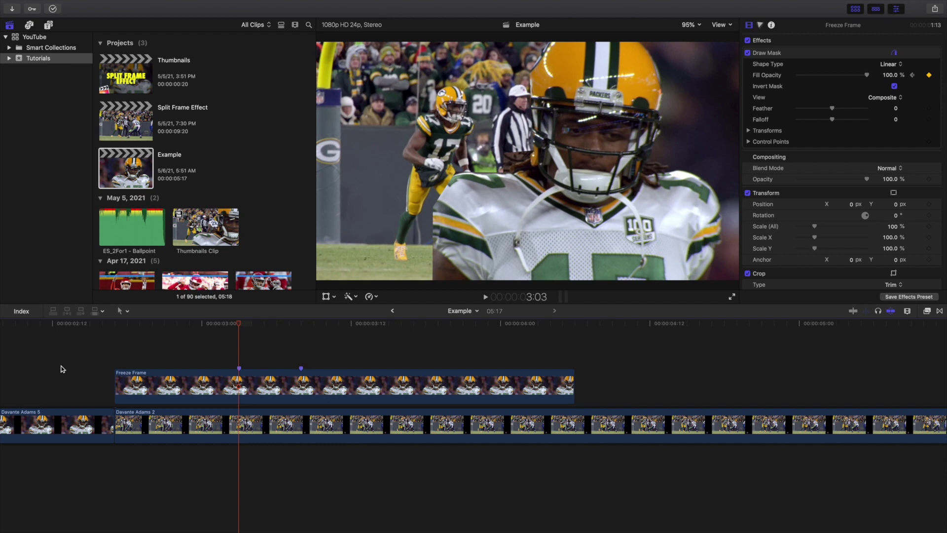
{"action": "key", "text": "j"}
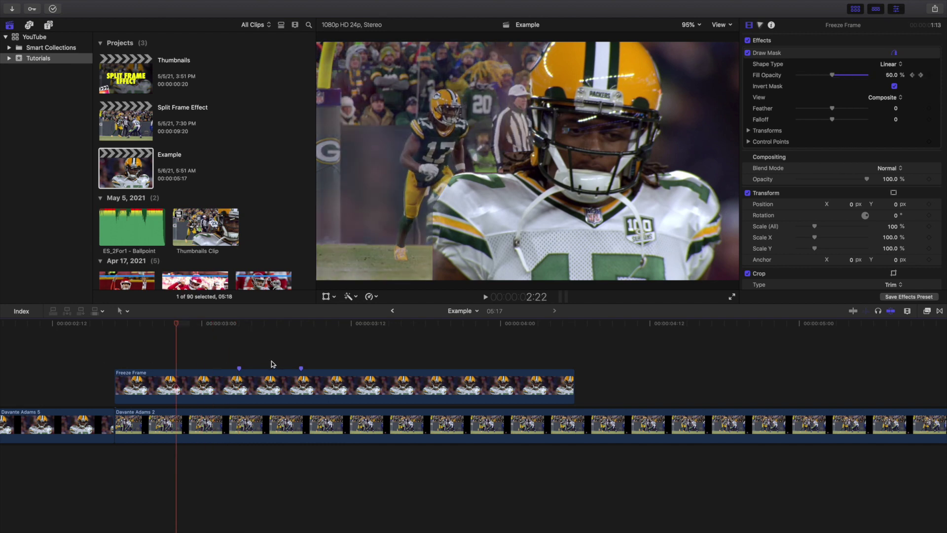
Step: Add Position and Scale keyframes to the Freeze Frame clip at the 3:08 marker
{"action": "left_click", "coordinate": [300, 356]}
{"action": "left_click", "coordinate": [298, 396]}
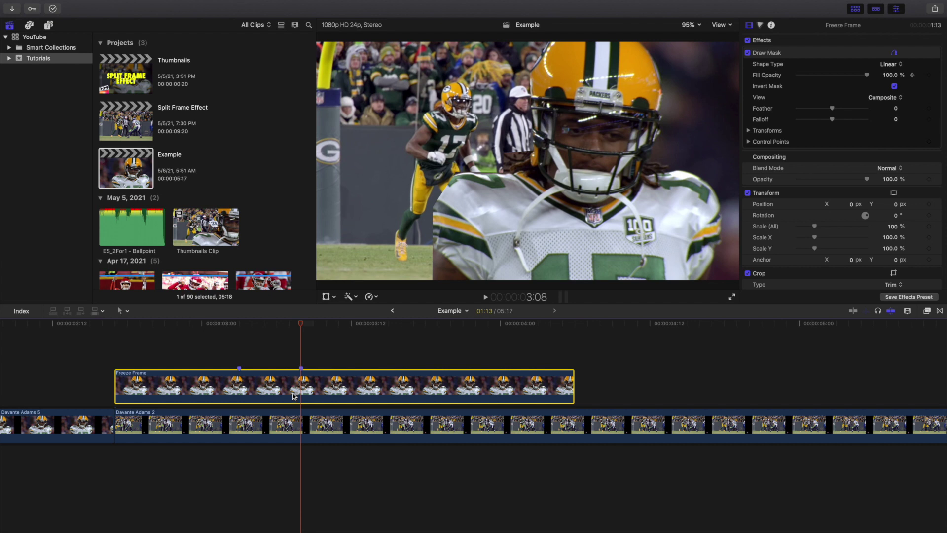
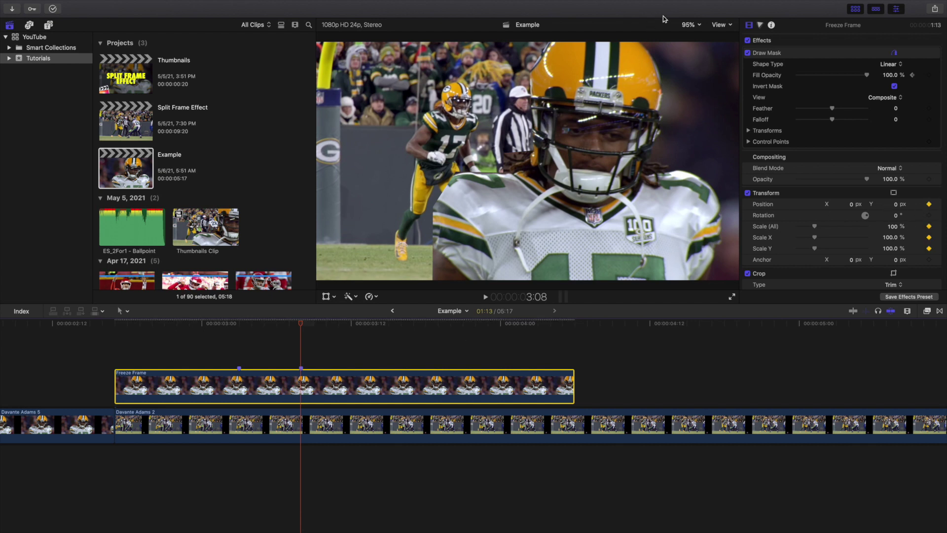
{"action": "left_click", "coordinate": [691, 24]}
{"action": "left_click", "coordinate": [696, 63]}
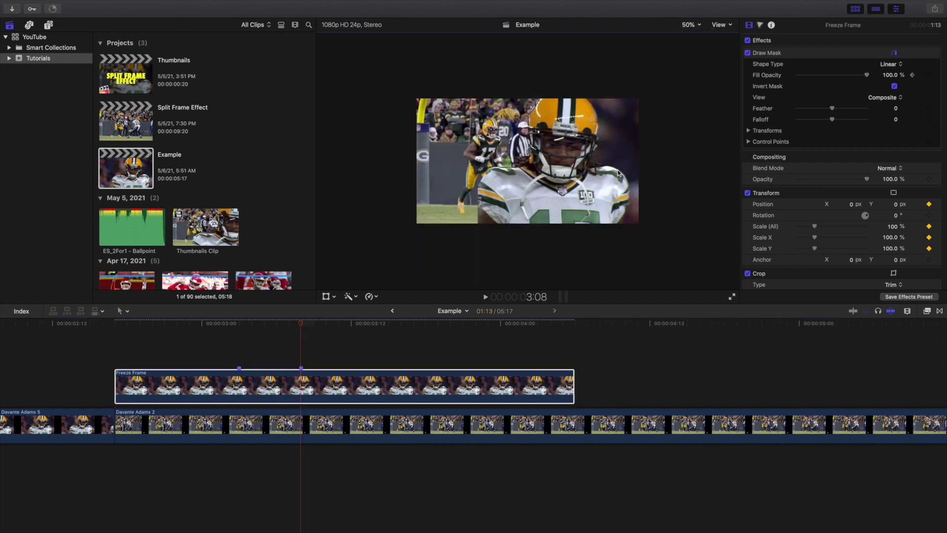
Step: Set the Freeze Frame clip's overall scale to 500% at its last frame, 4:05
{"action": "left_click", "coordinate": [575, 360]}
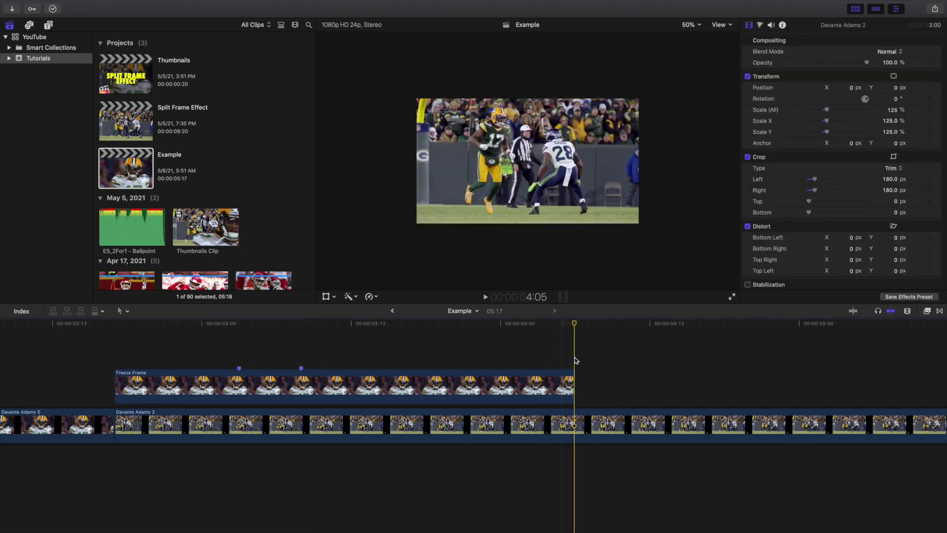
{"action": "left_click", "coordinate": [541, 383]}
{"action": "left_click", "coordinate": [894, 226]}
{"action": "type", "text": "5"}
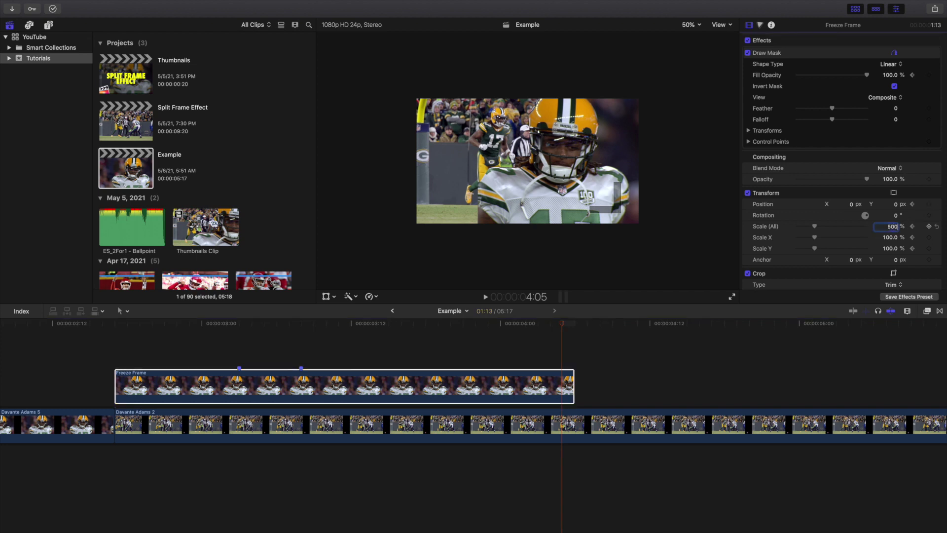
{"action": "type", "text": "00"}
{"action": "key", "text": "Return"}
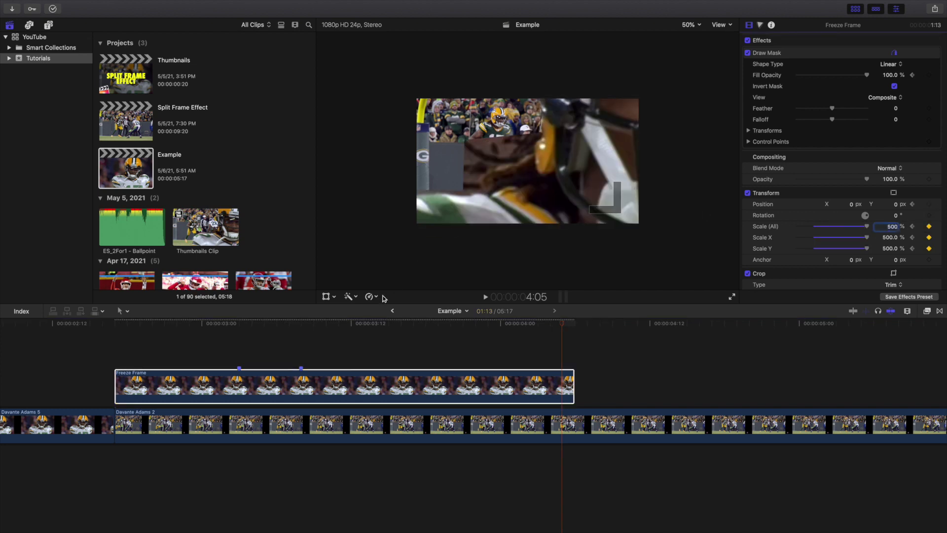
Step: Move the enlarged Freeze Frame clip out of the picture to Position X 1589.3 px, Y -364.5 px at 4:05
{"action": "left_click", "coordinate": [325, 296]}
{"action": "left_click_drag", "start_coordinate": [528, 161], "coordinate": [710, 202]}
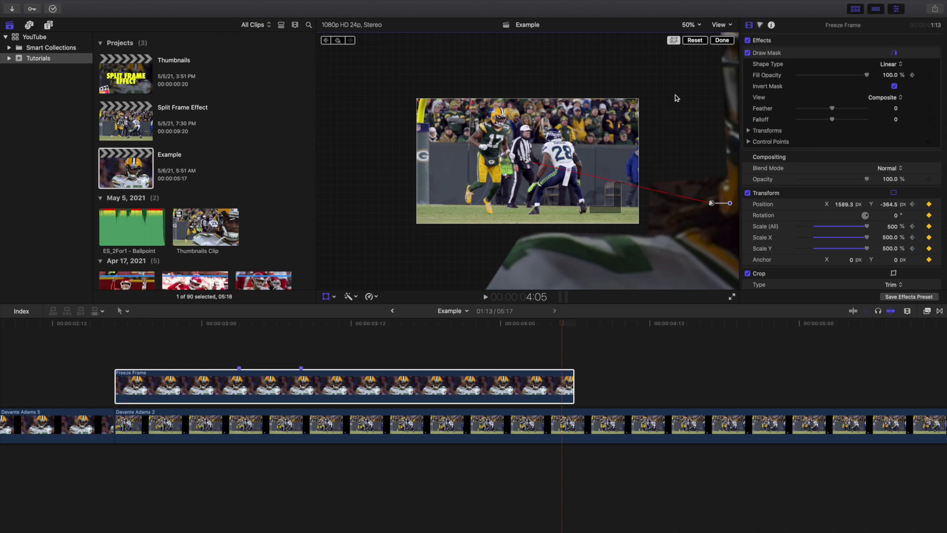
{"action": "left_click", "coordinate": [724, 42]}
Step: Play the Example timeline from 2:11 and again from the 3:08 marker to check the Freeze Frame clip's scale and position animation
{"action": "left_click", "coordinate": [53, 364]}
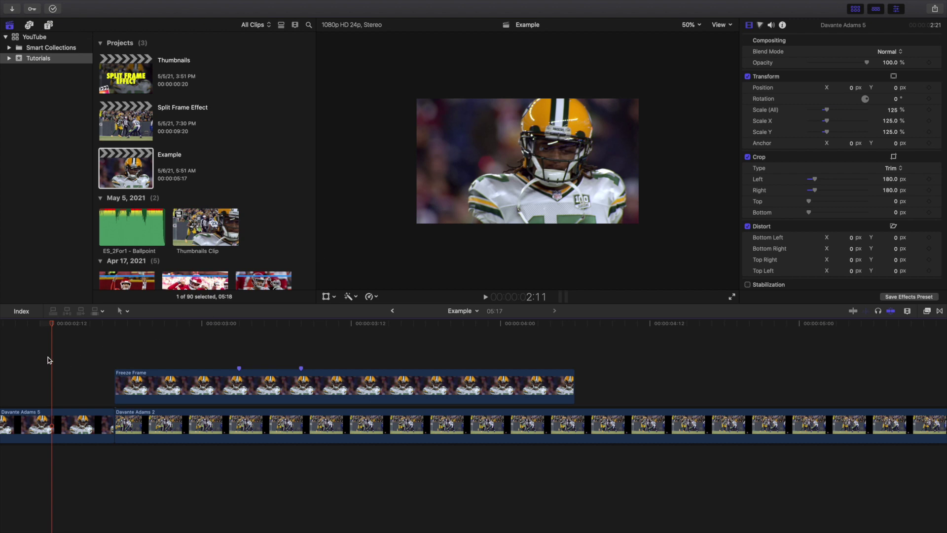
{"action": "key", "text": "space"}
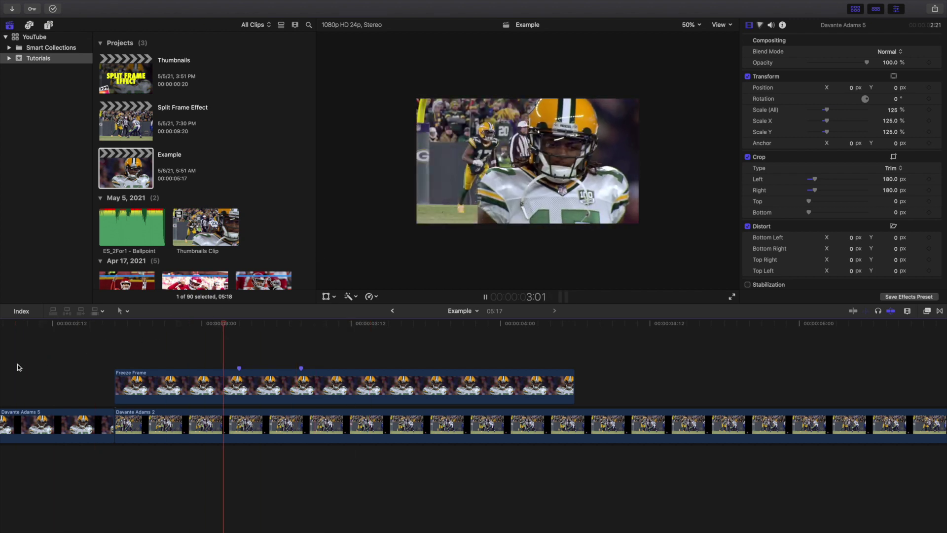
{"action": "key", "text": "space"}
{"action": "left_click", "coordinate": [97, 370]}
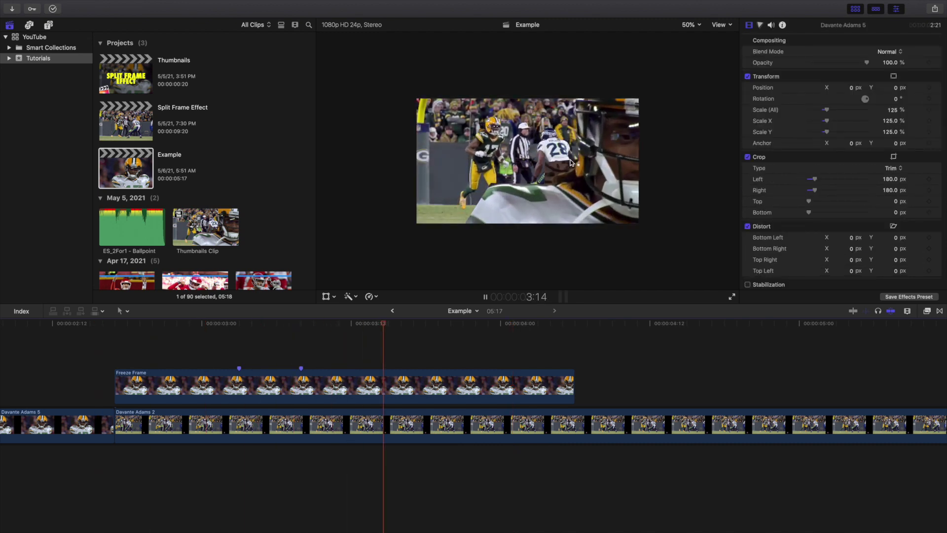
{"action": "key", "text": "space"}
{"action": "left_click", "coordinate": [299, 354]}
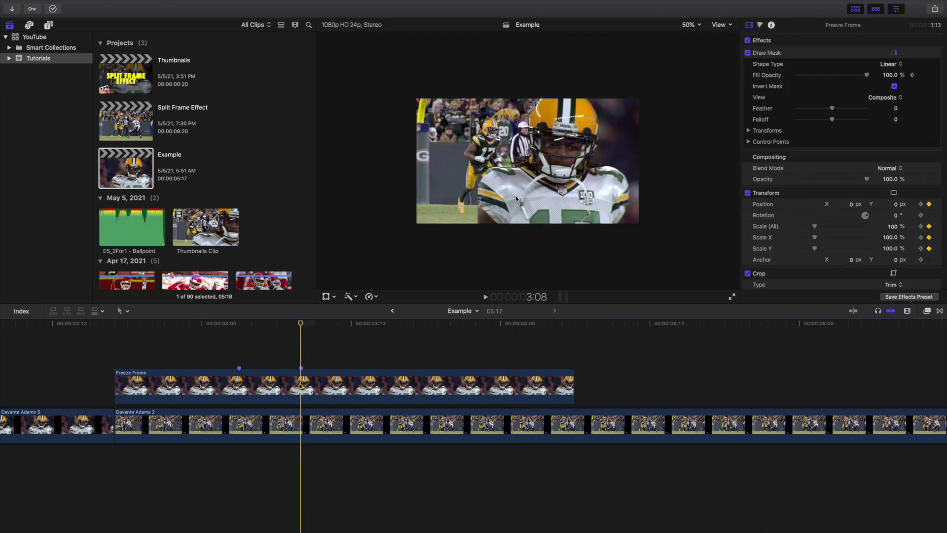
{"action": "key", "text": "space"}
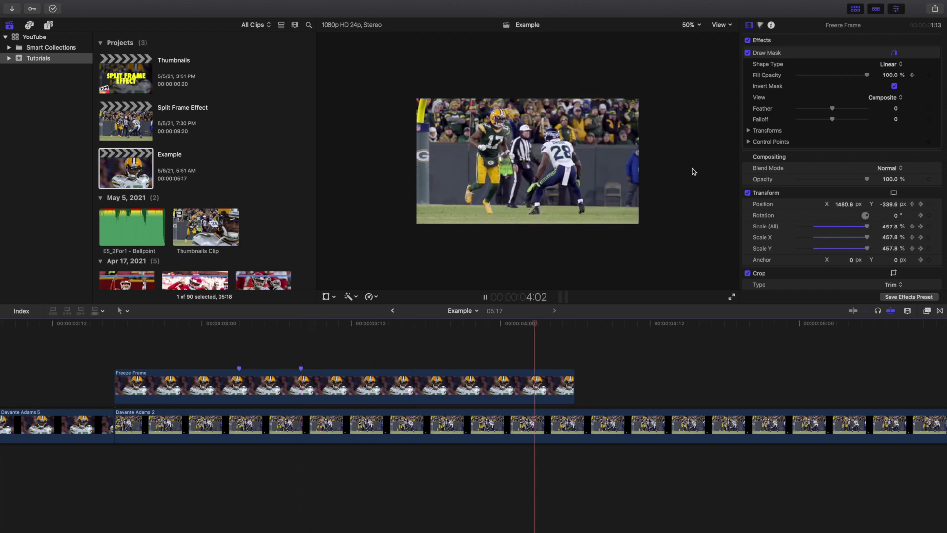
Step: At 4:05, change the start point of the Freeze Frame clip's motion path from Smooth to Linear and finish the transform editing
{"action": "key", "text": "Left"}
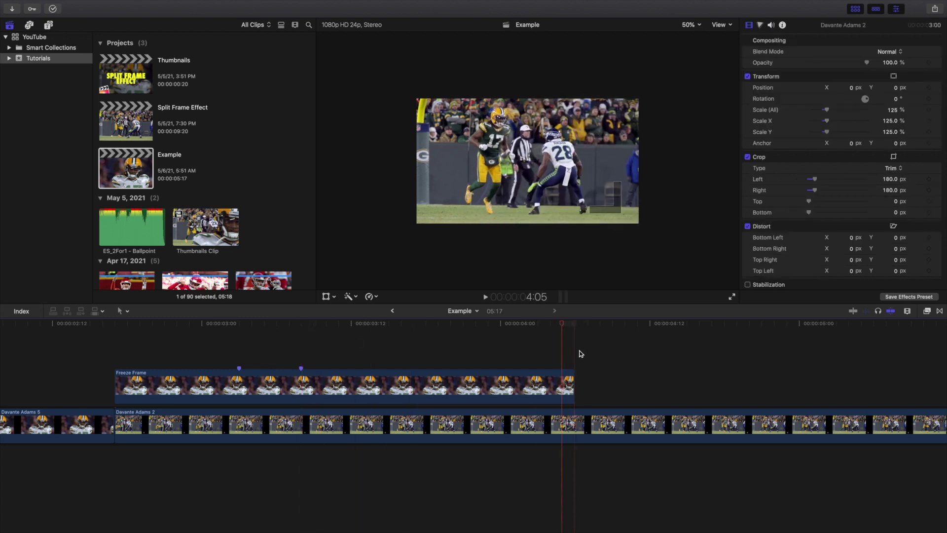
{"action": "left_click", "coordinate": [556, 381]}
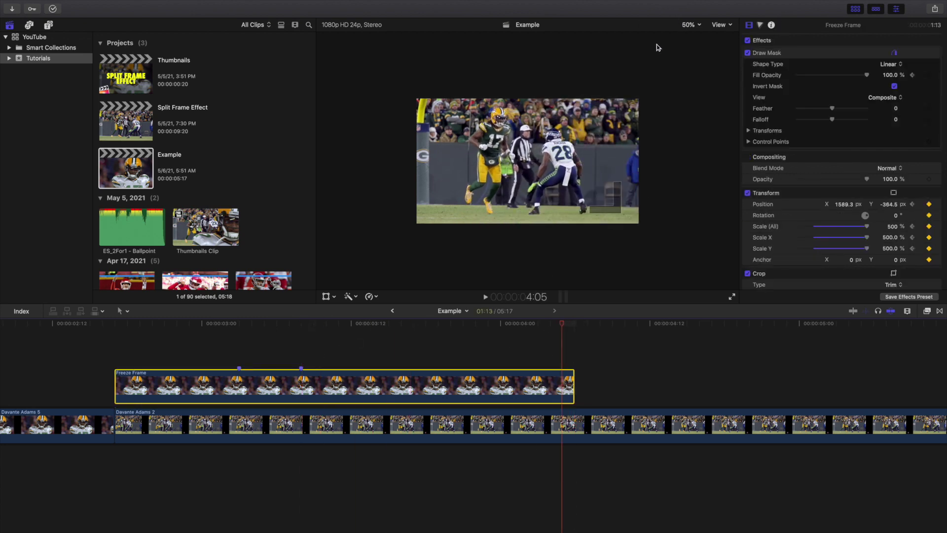
{"action": "left_click", "coordinate": [326, 296]}
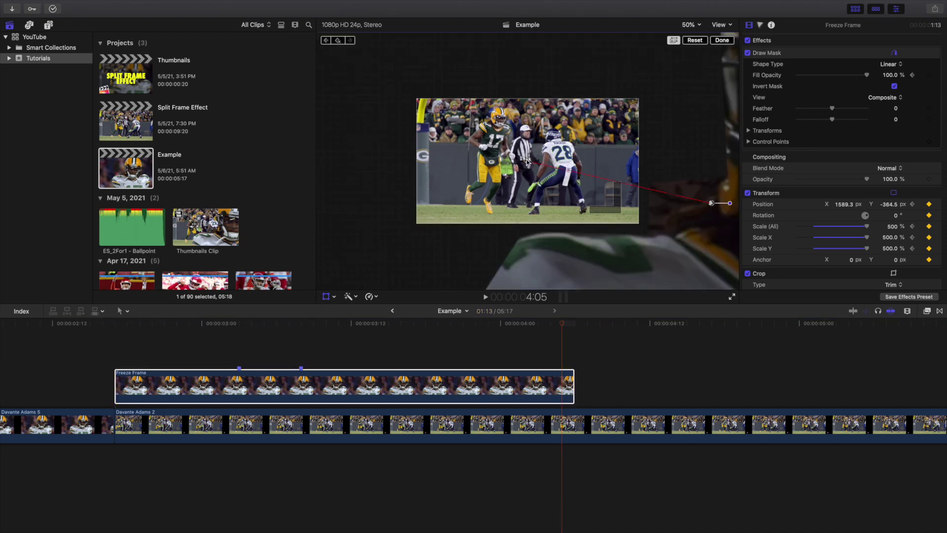
{"action": "right_click", "coordinate": [527, 162]}
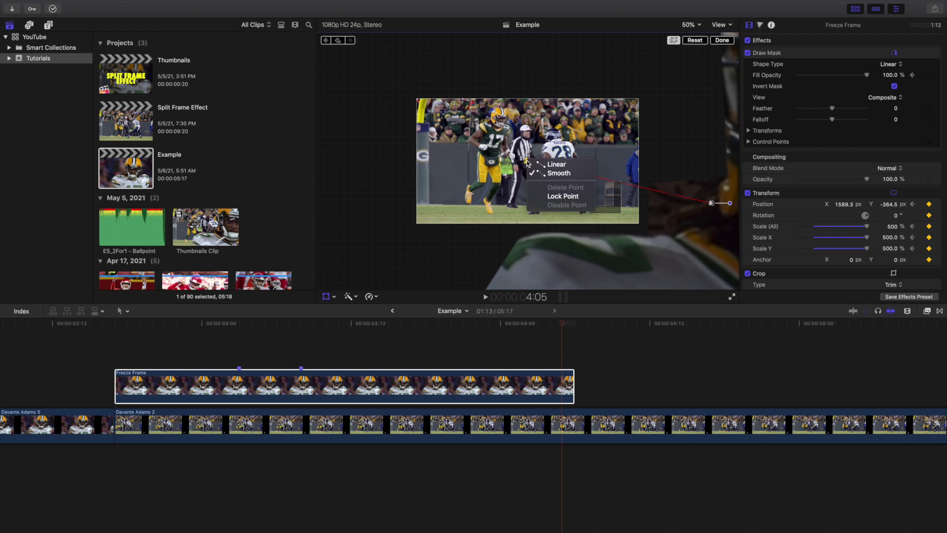
{"action": "left_click", "coordinate": [556, 164]}
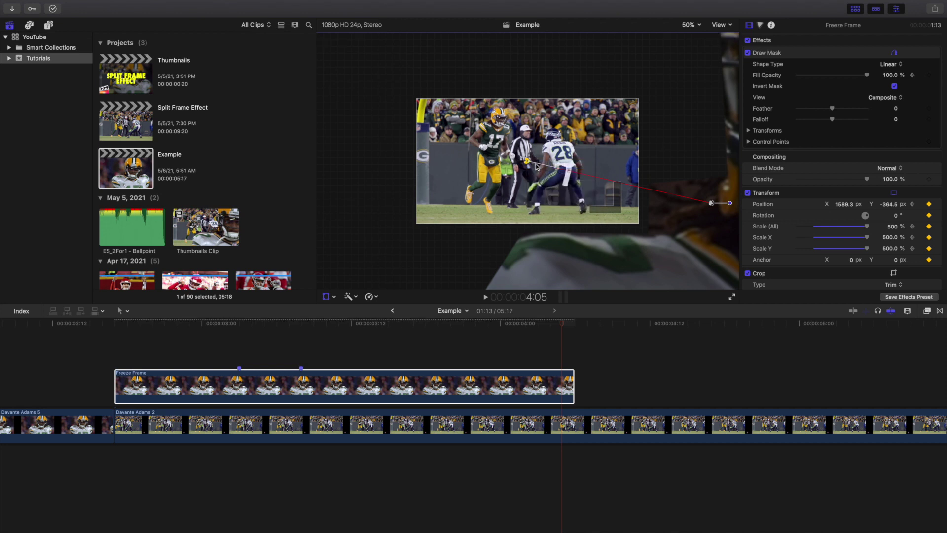
{"action": "right_click", "coordinate": [527, 162]}
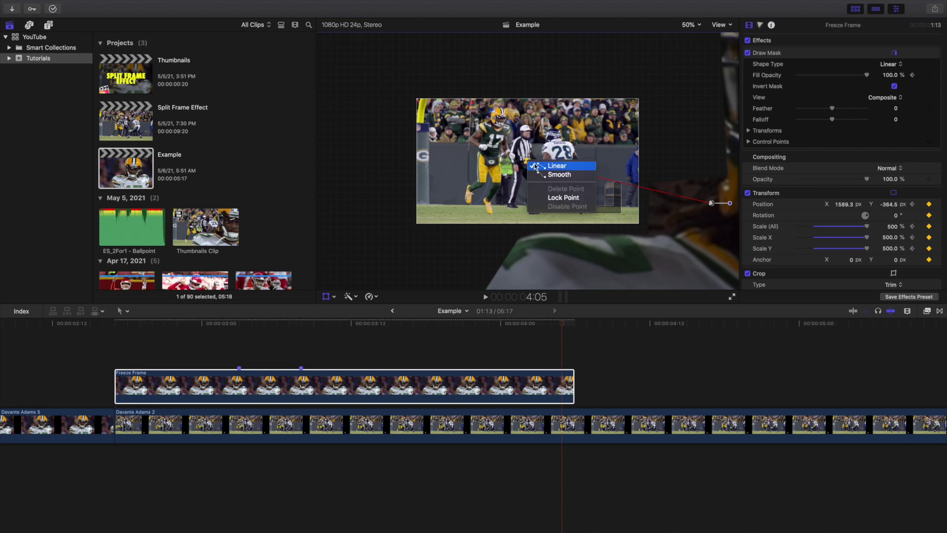
{"action": "left_click", "coordinate": [535, 165]}
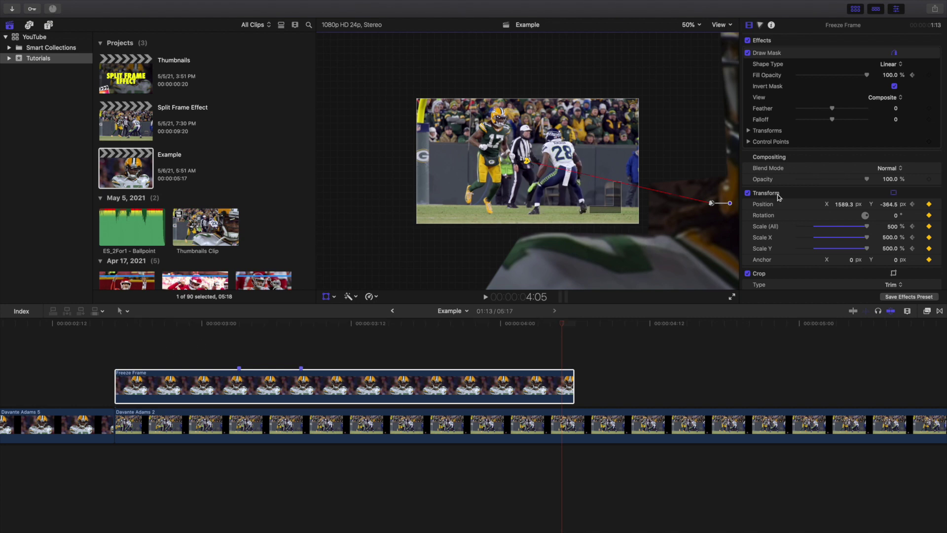
{"action": "left_click", "coordinate": [53, 362]}
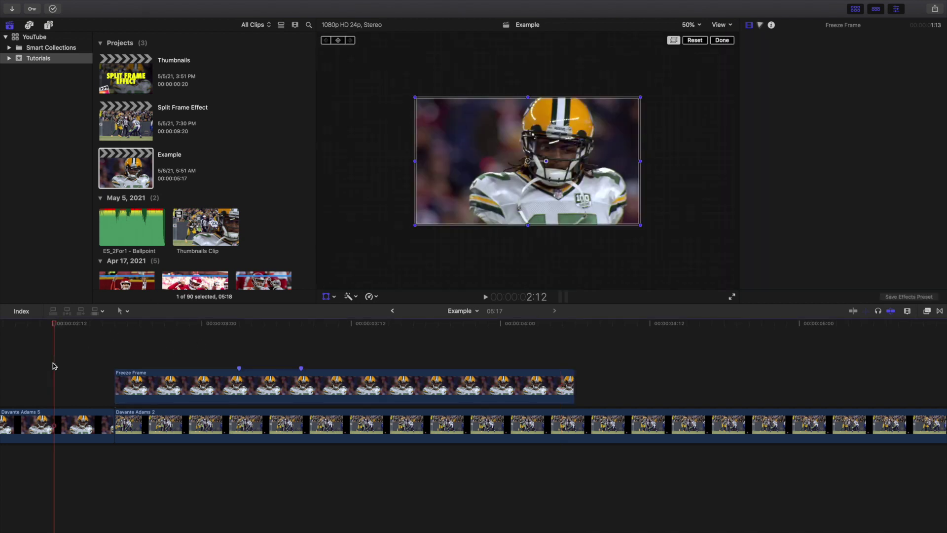
{"action": "left_click", "coordinate": [729, 40]}
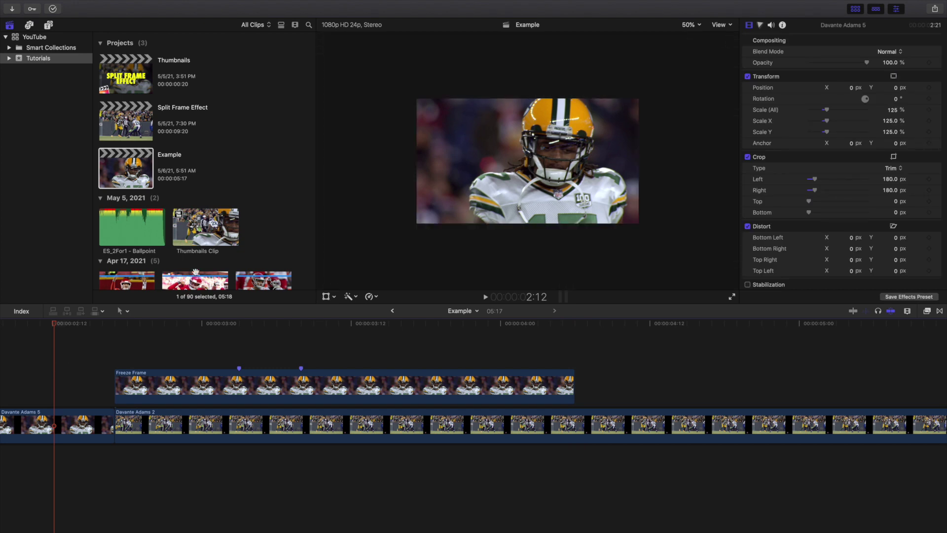
Step: Play from just before the Freeze Frame clip several times to check its mask fade and linear movement out of the picture
{"action": "left_click", "coordinate": [44, 368]}
{"action": "key", "text": "space"}
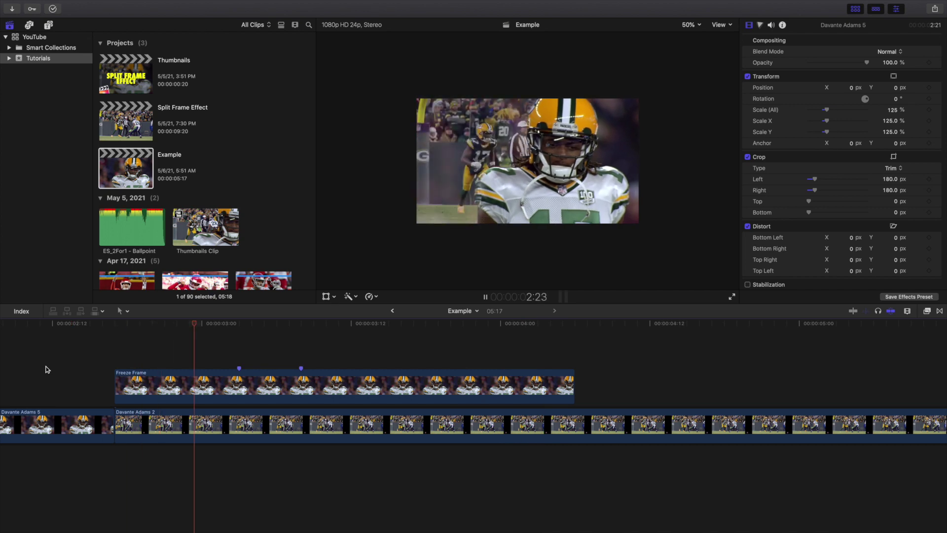
{"action": "left_click", "coordinate": [45, 369]}
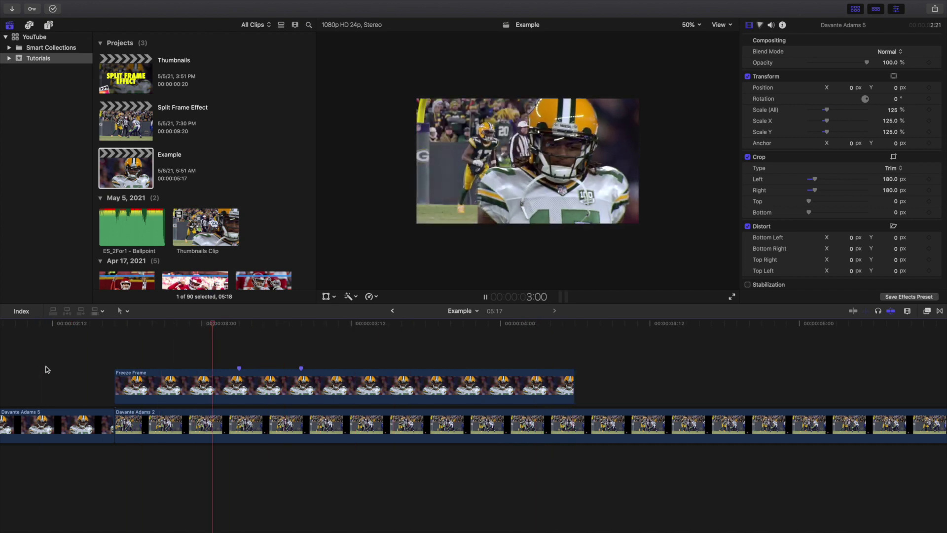
{"action": "left_click", "coordinate": [45, 369]}
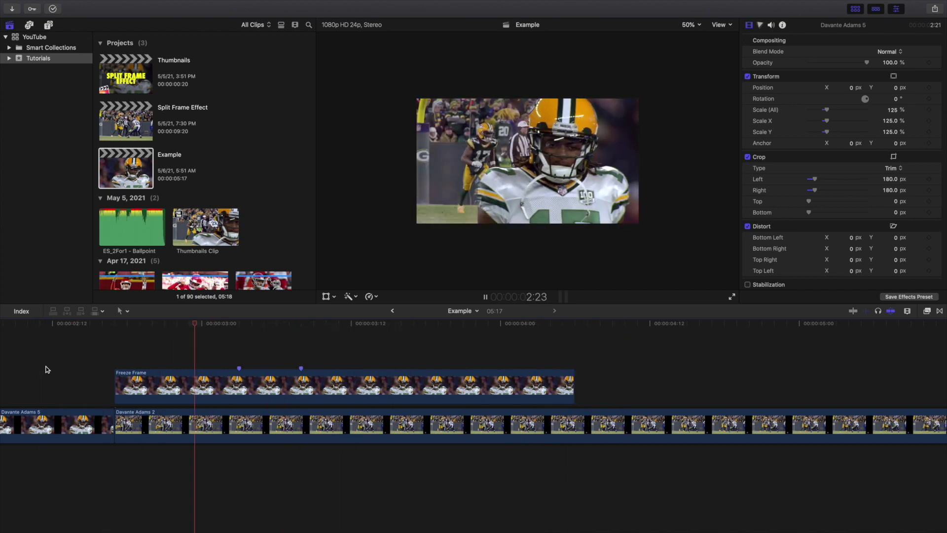
{"action": "left_click", "coordinate": [45, 369]}
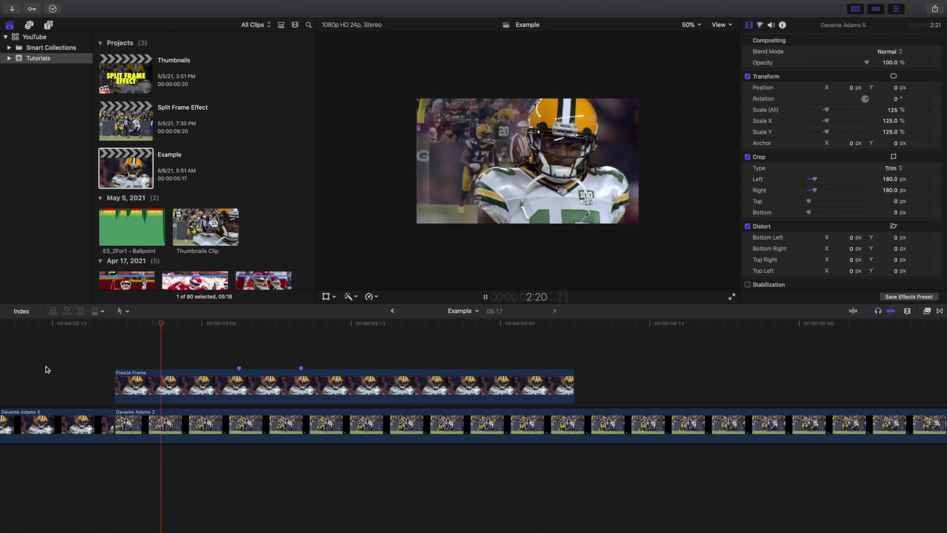
{"action": "key", "text": "space"}
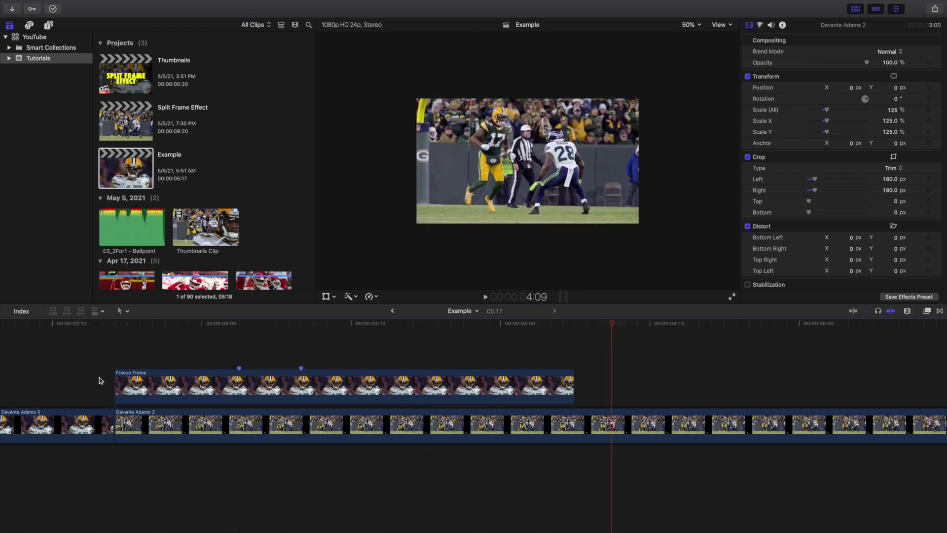
Step: Play the whole Example project from the beginning in an enlarged viewer to review the split frame effect
{"action": "key", "text": "shift+z"}
{"action": "key", "text": "Home"}
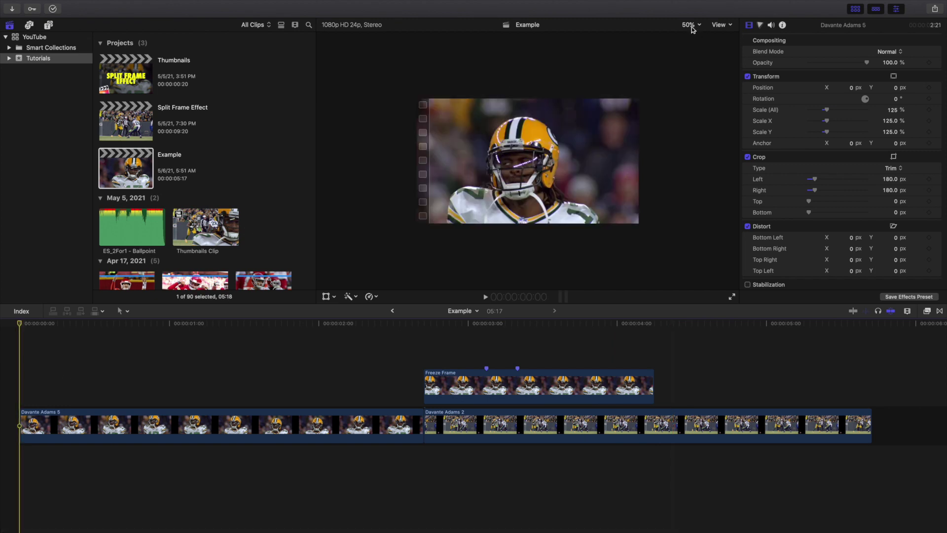
{"action": "left_click", "coordinate": [692, 30]}
{"action": "left_click", "coordinate": [697, 33]}
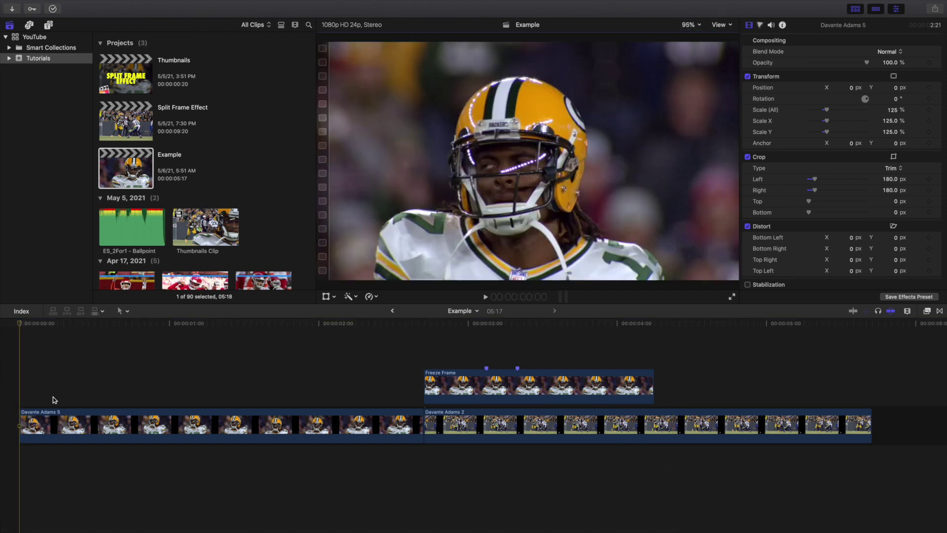
{"action": "left_click", "coordinate": [12, 393]}
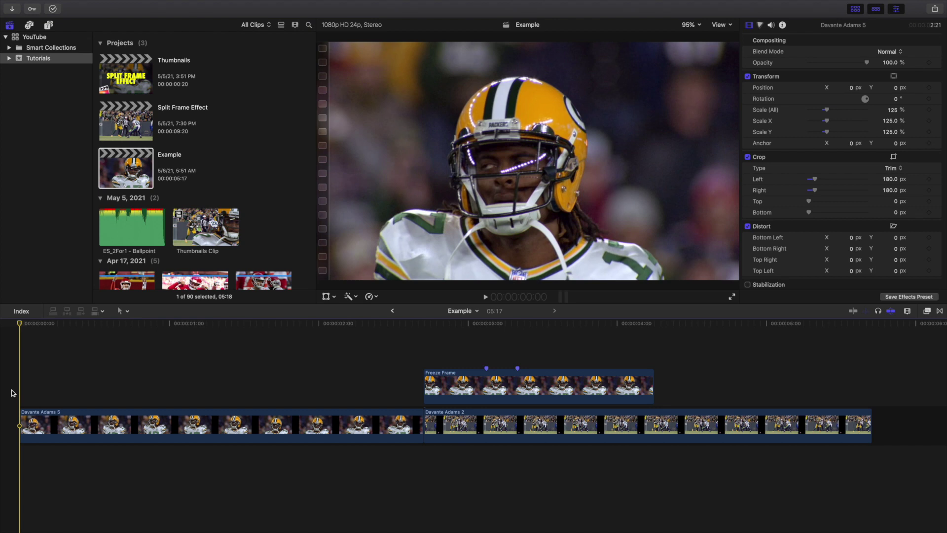
{"action": "key", "text": "space"}
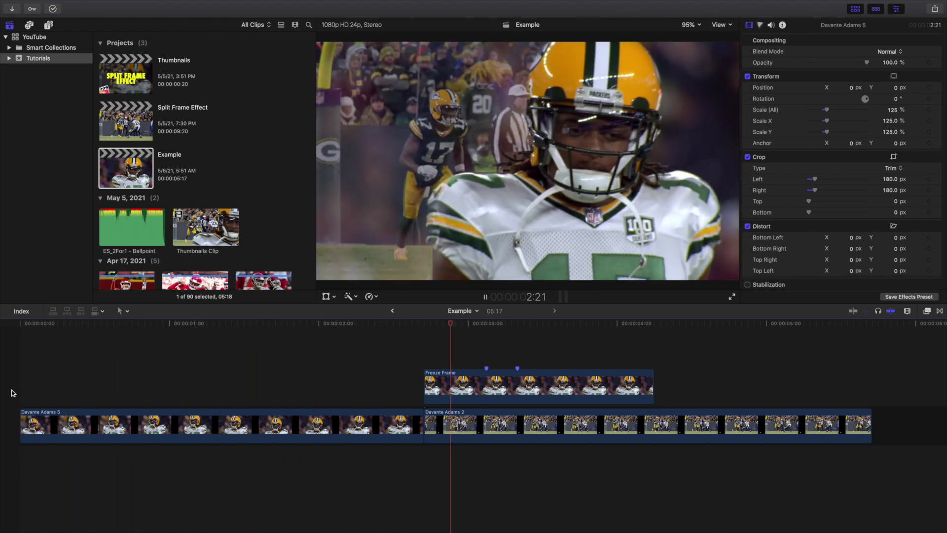
{"action": "key", "text": "Home"}
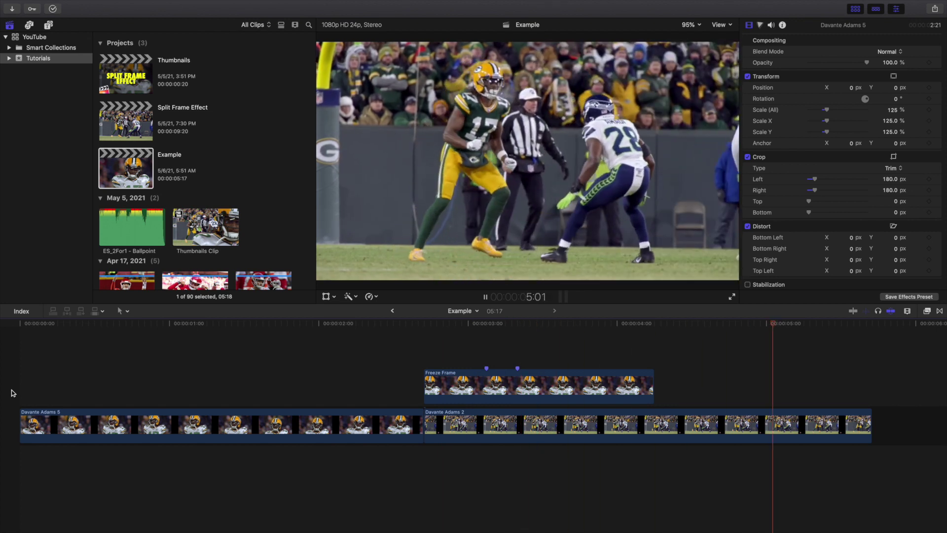
{"action": "key", "text": "Home"}
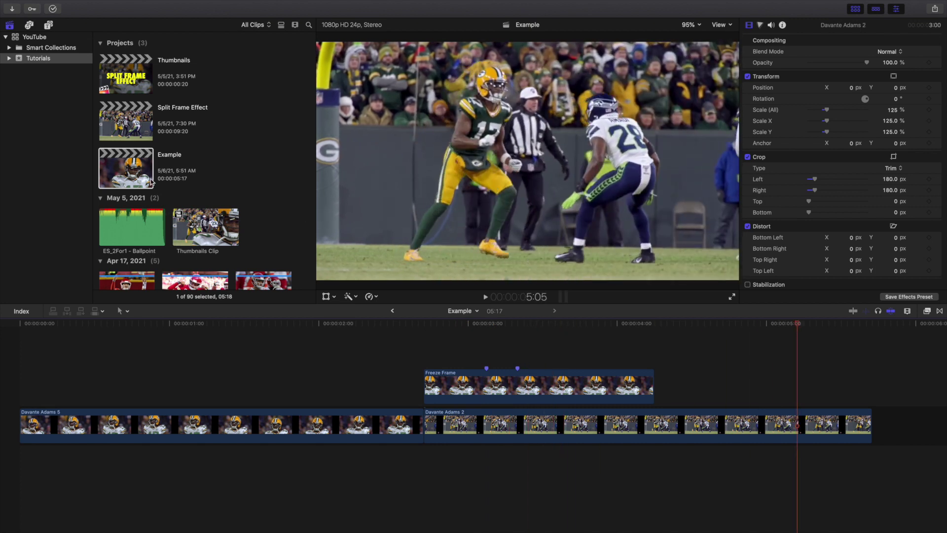
Step: Open the Split Frame Effect project and go to the start of its Freeze Frame clip at 2:18
{"action": "double_click", "coordinate": [139, 126]}
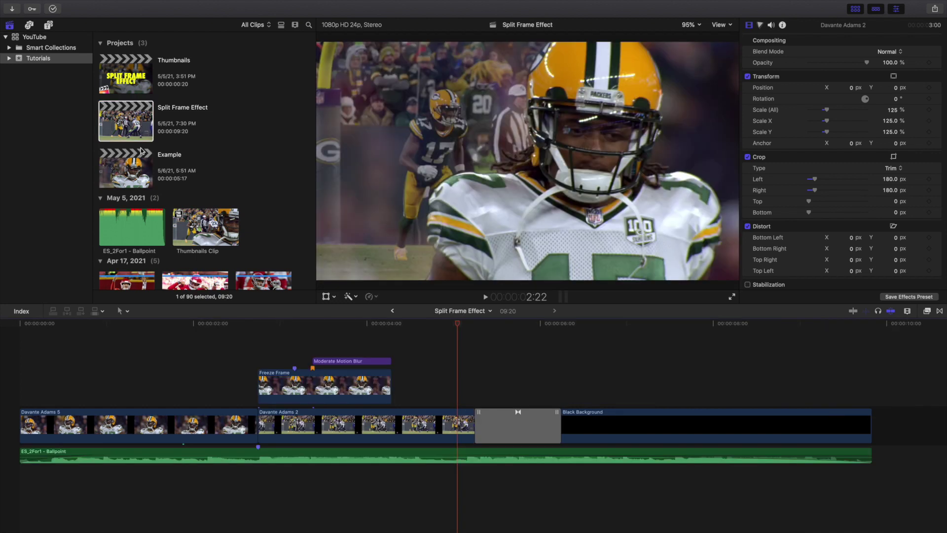
{"action": "left_click", "coordinate": [262, 354]}
{"action": "key", "text": "super+equal"}
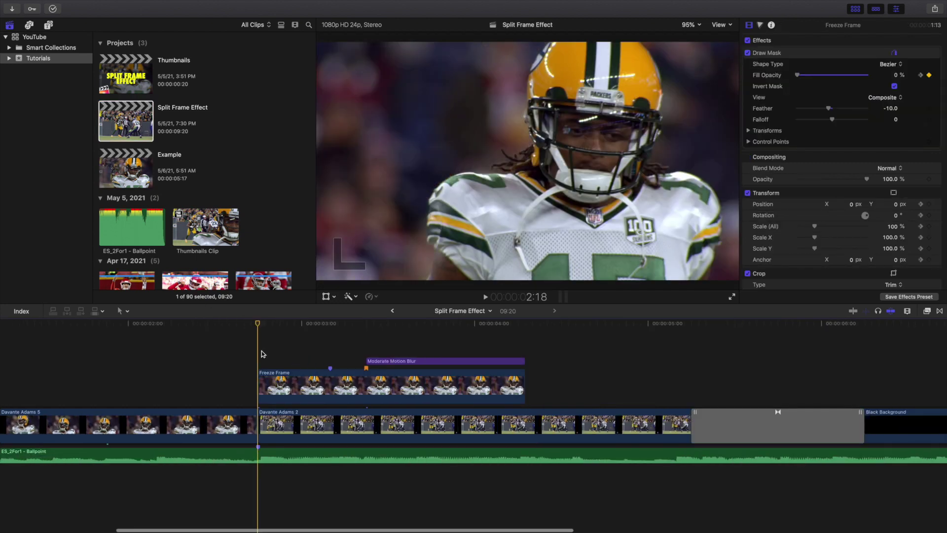
{"action": "key", "text": "space"}
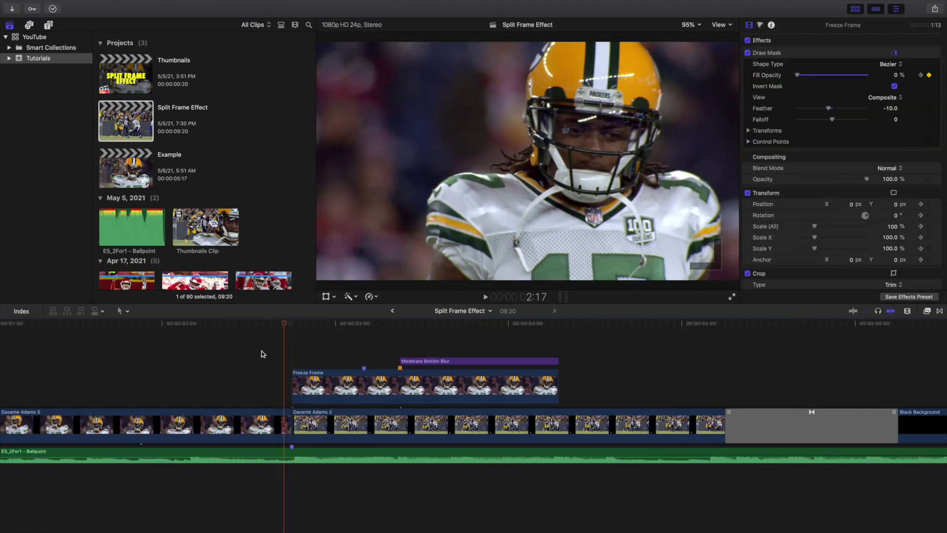
{"action": "key", "text": "space"}
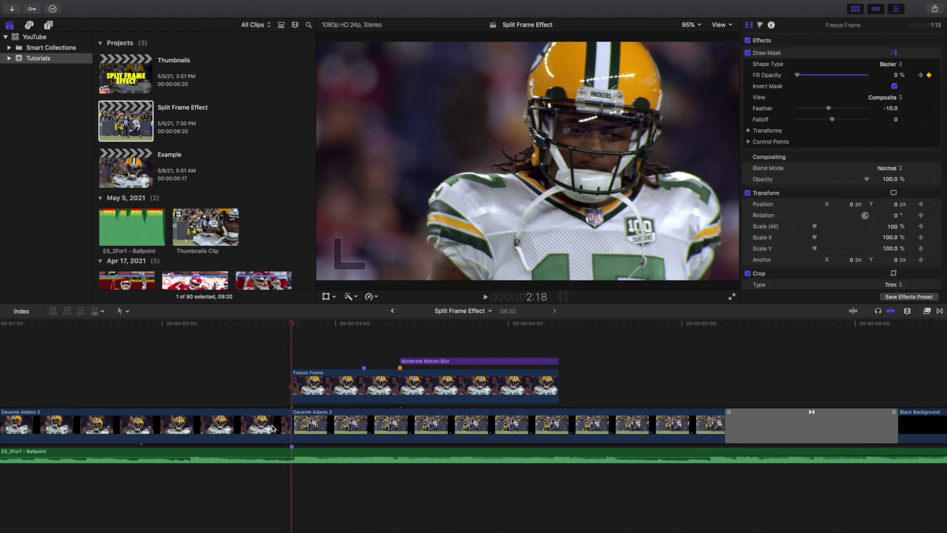
Step: Inspect the Bezier Draw Mask outline on the Split Frame Effect project's Freeze Frame clip at 2:18
{"action": "left_click", "coordinate": [316, 394]}
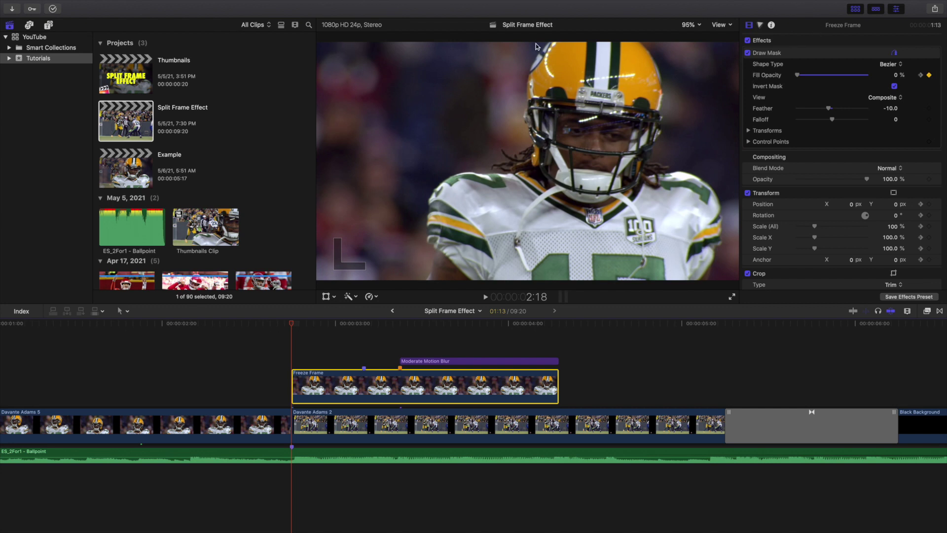
{"action": "left_click", "coordinate": [838, 53]}
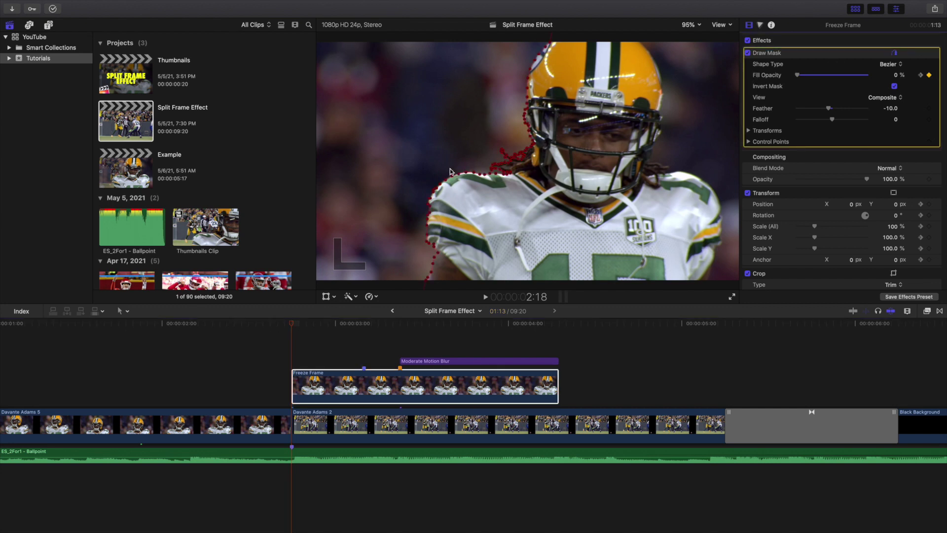
{"action": "left_click", "coordinate": [768, 193]}
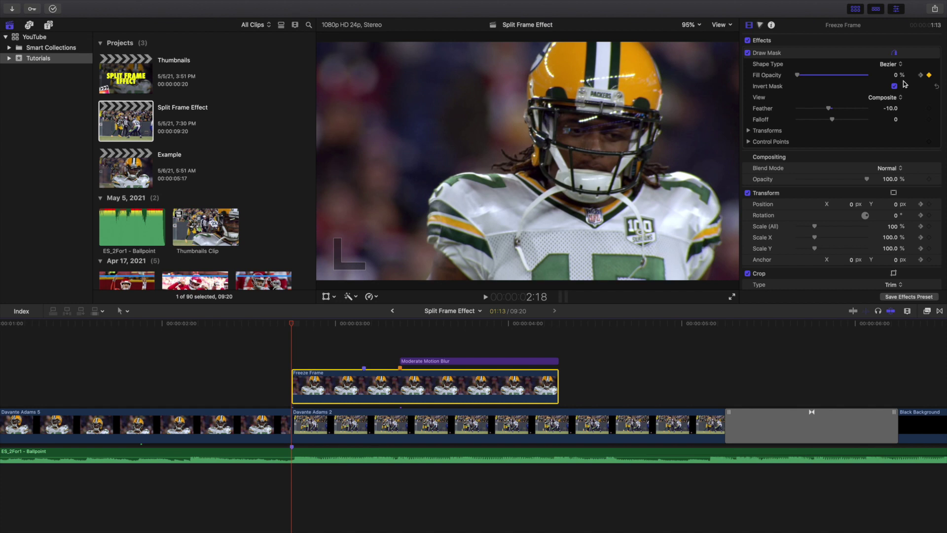
Step: Examine the Freeze Frame clip's ending Transform keyframes and check that its motion path is Linear at 4:06
{"action": "key", "text": "space"}
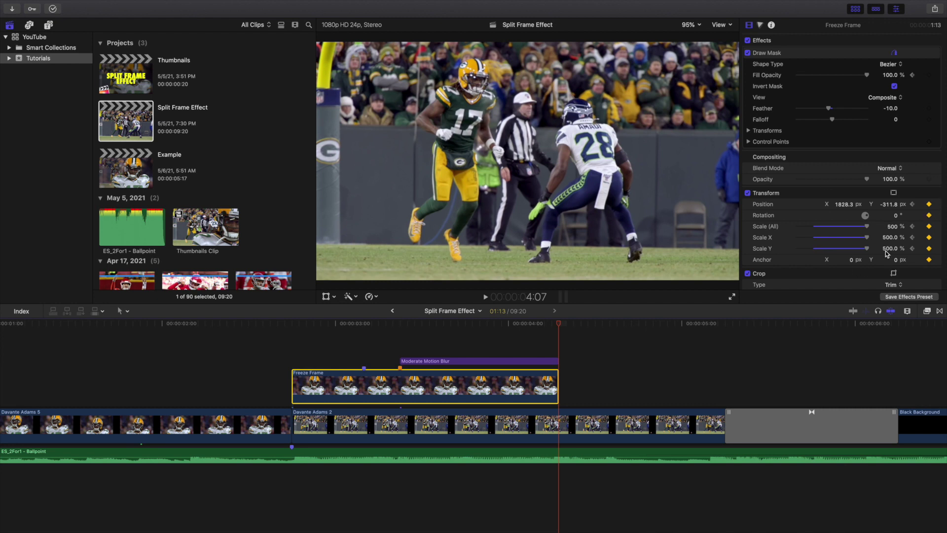
{"action": "key", "text": "Left"}
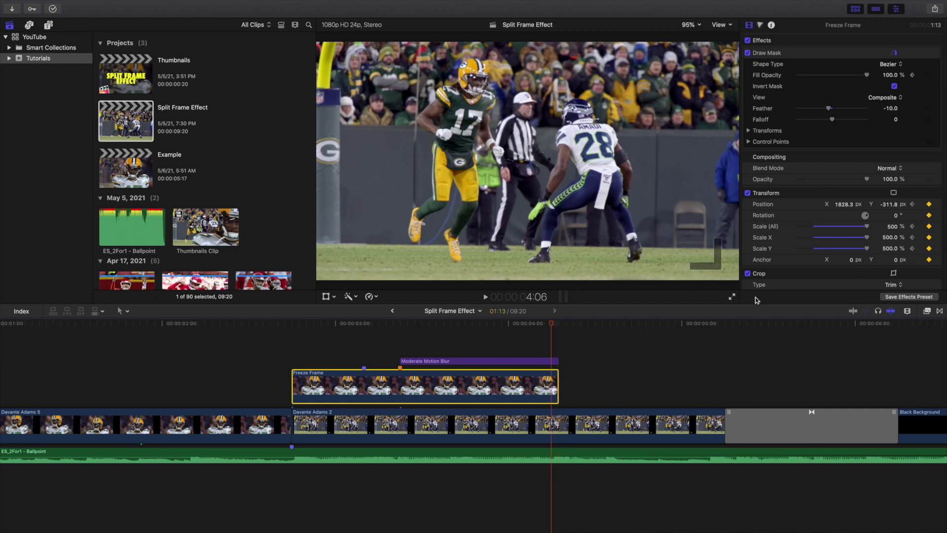
{"action": "left_click", "coordinate": [326, 296]}
{"action": "right_click", "coordinate": [527, 163]}
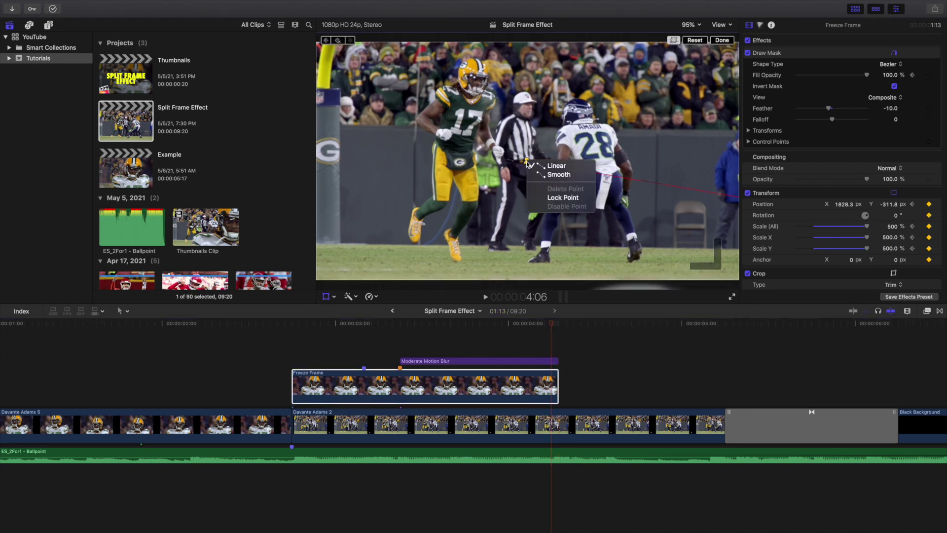
{"action": "left_click", "coordinate": [542, 168]}
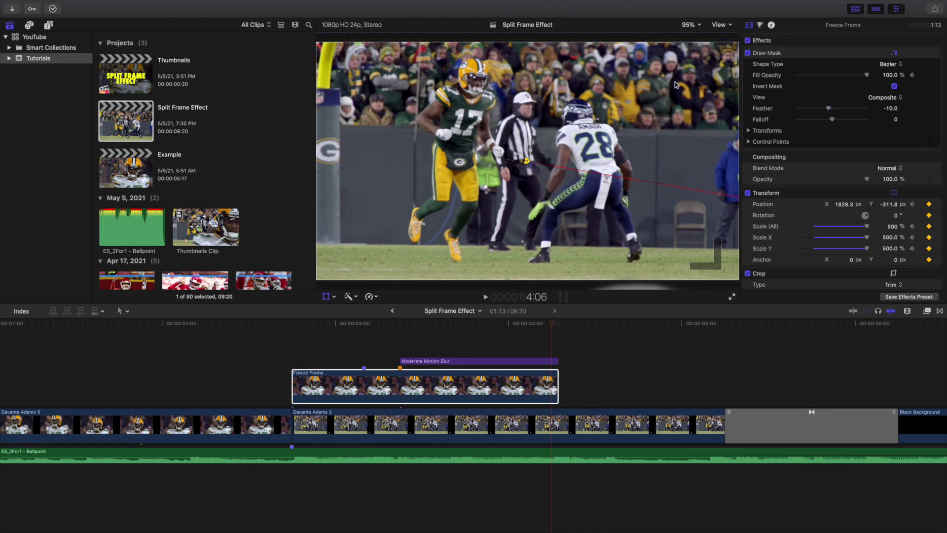
{"action": "left_click", "coordinate": [774, 195]}
{"action": "left_click", "coordinate": [321, 364]}
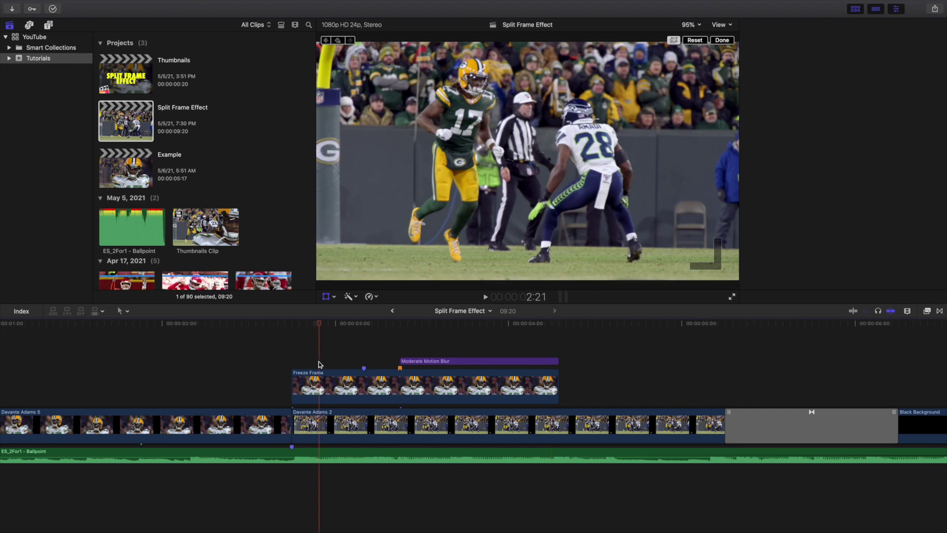
{"action": "left_click", "coordinate": [722, 40]}
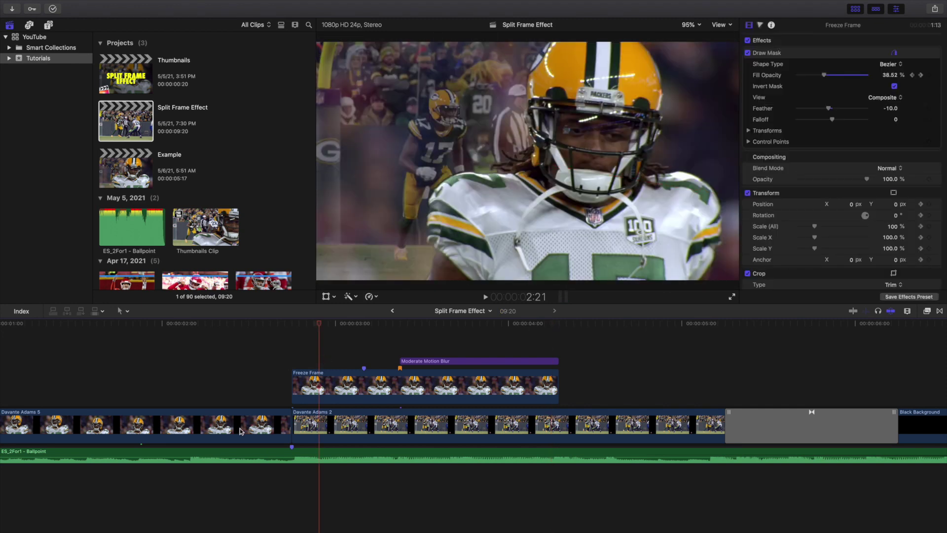
Step: Fit the whole Split Frame Effect timeline in view and play it from the beginning twice through the freeze frame movement
{"action": "left_click", "coordinate": [182, 399]}
{"action": "key", "text": "shift+z"}
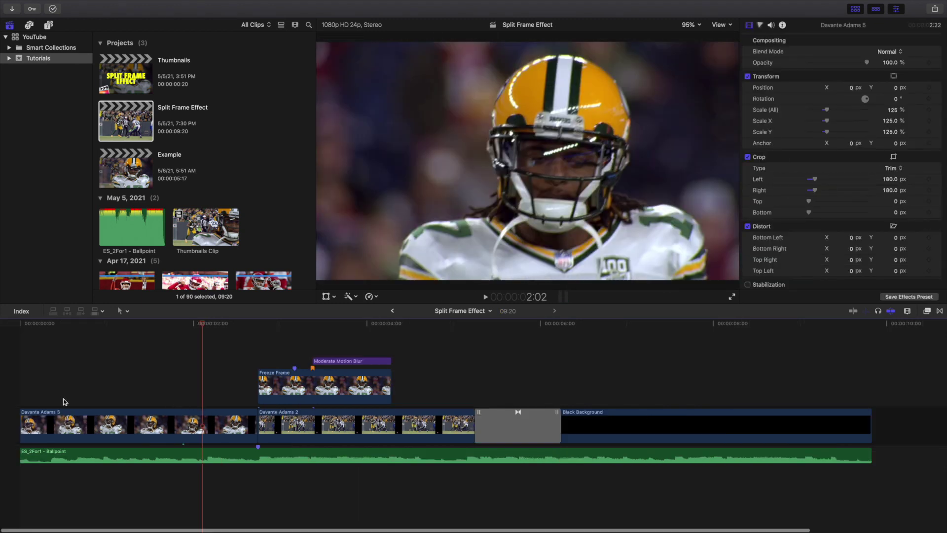
{"action": "left_click", "coordinate": [5, 401]}
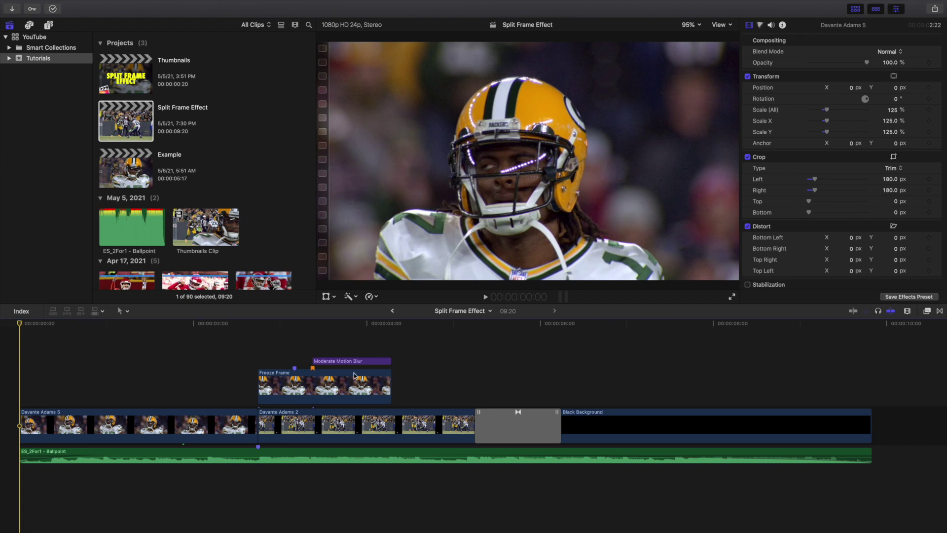
{"action": "key", "text": "space"}
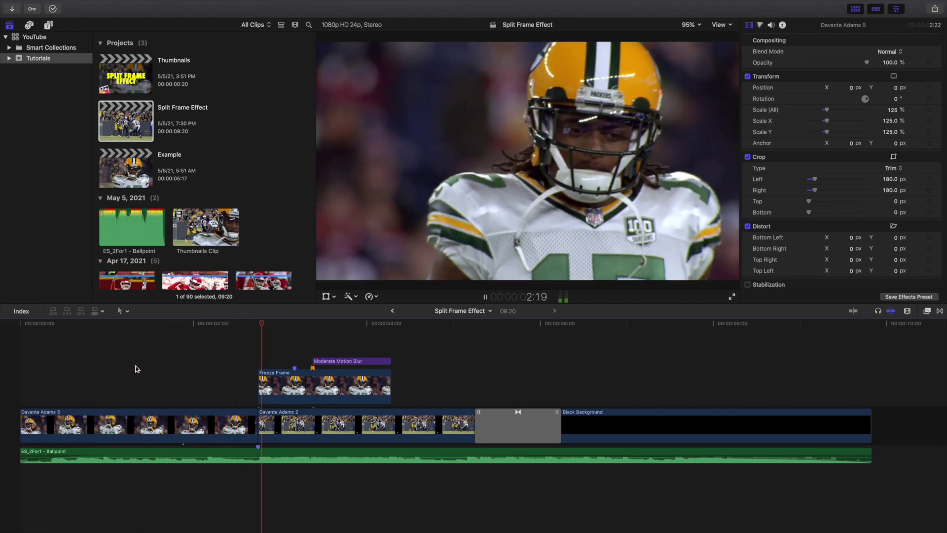
{"action": "key", "text": "space"}
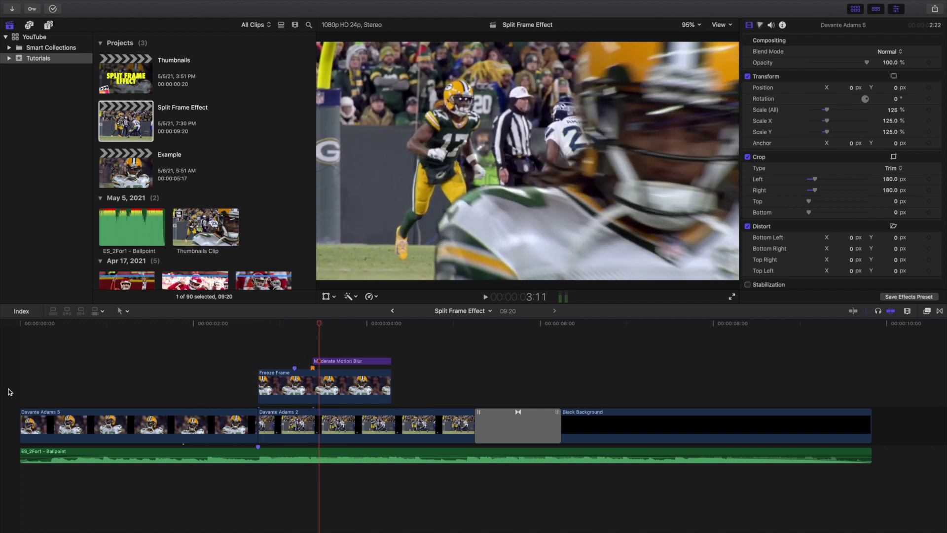
{"action": "key", "text": "Home"}
{"action": "key", "text": "space"}
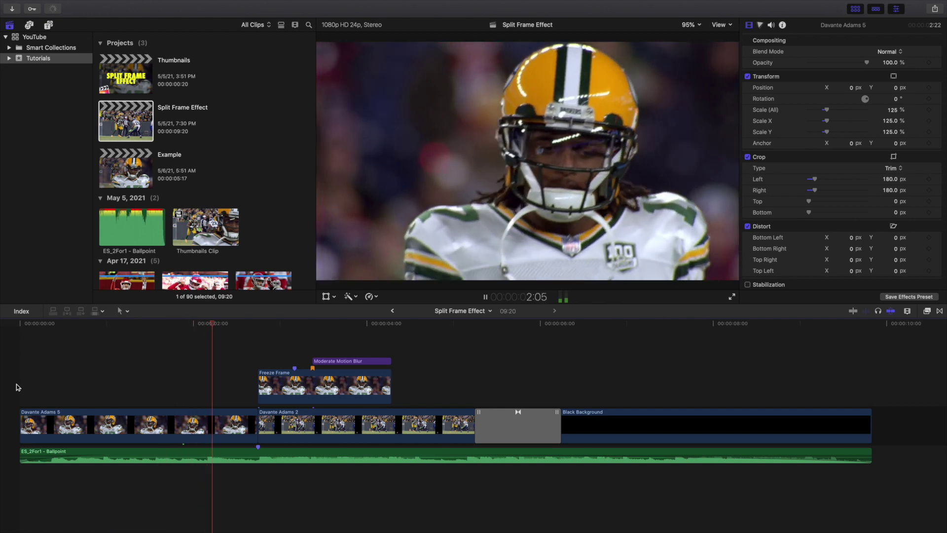
{"action": "key", "text": "space"}
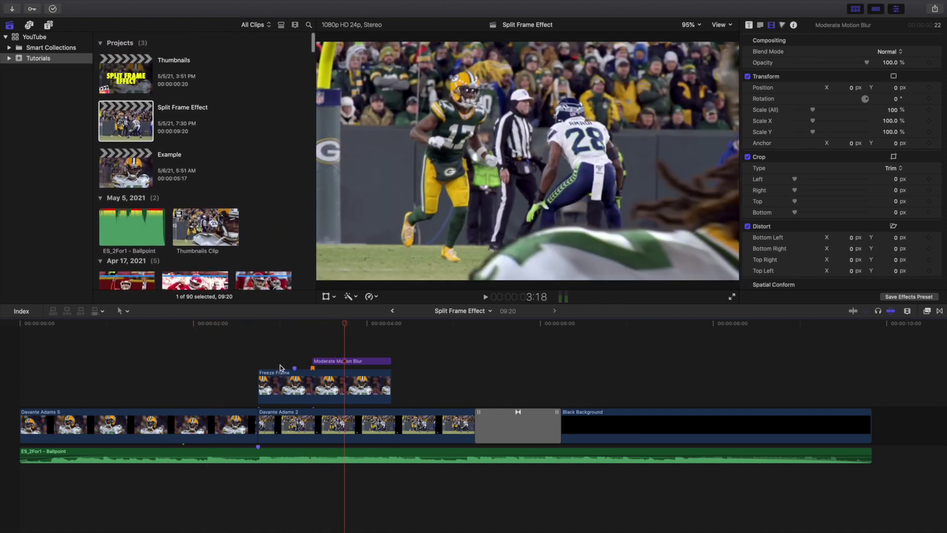
Step: Check the Freeze Frame clip's mask fade at 2:23, and play the project through into the transition before Black Background
{"action": "left_click", "coordinate": [280, 368]}
{"action": "left_click", "coordinate": [481, 210]}
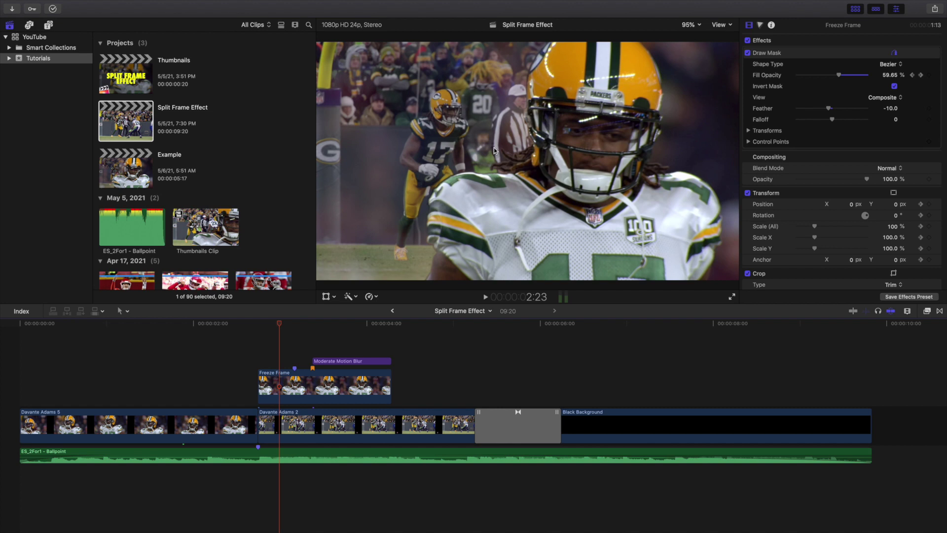
{"action": "key", "text": "space"}
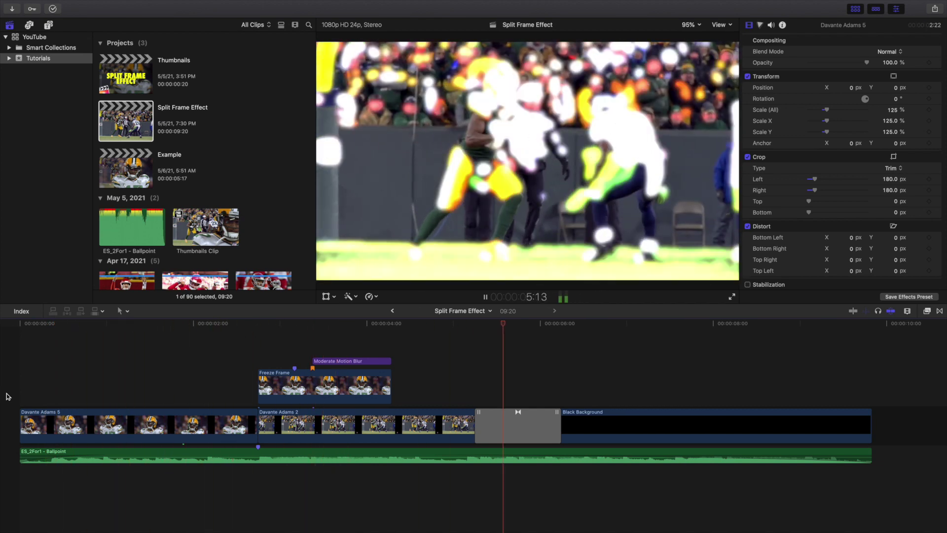
{"action": "key", "text": "space"}
{"action": "key", "text": "Home"}
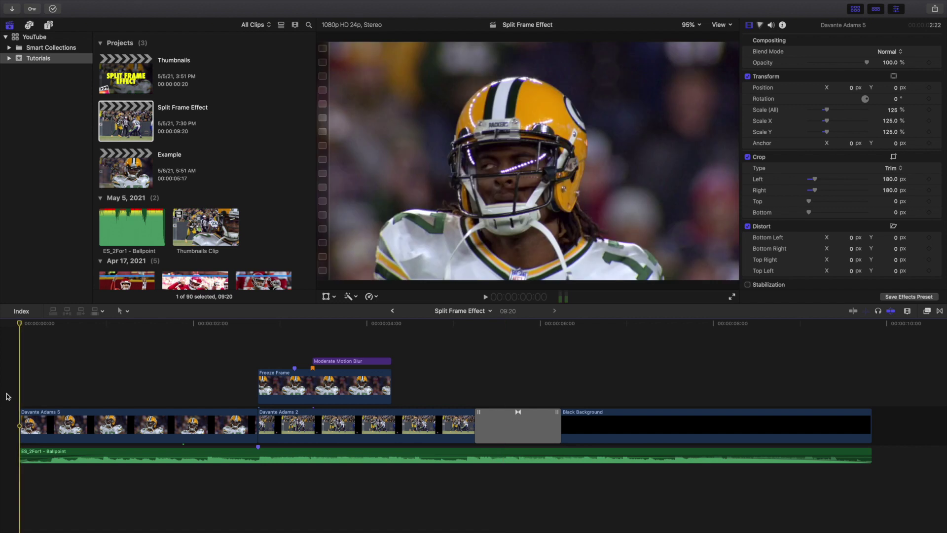
Step: Step backward frame by frame from the end of the Moderate Motion Blur title to 3:12 to examine the blurred movement
{"action": "left_click", "coordinate": [388, 354]}
{"action": "key", "text": "Left"}
{"action": "key", "text": "Left"}
{"action": "key", "text": "Left"}
{"action": "key", "text": "Left"}
{"action": "key", "text": "Left"}
{"action": "key", "text": "Left"}
{"action": "key", "text": "Left"}
{"action": "key", "text": "Left"}
{"action": "key", "text": "Left"}
{"action": "key", "text": "Left"}
{"action": "key", "text": "Left"}
{"action": "key", "text": "Left"}
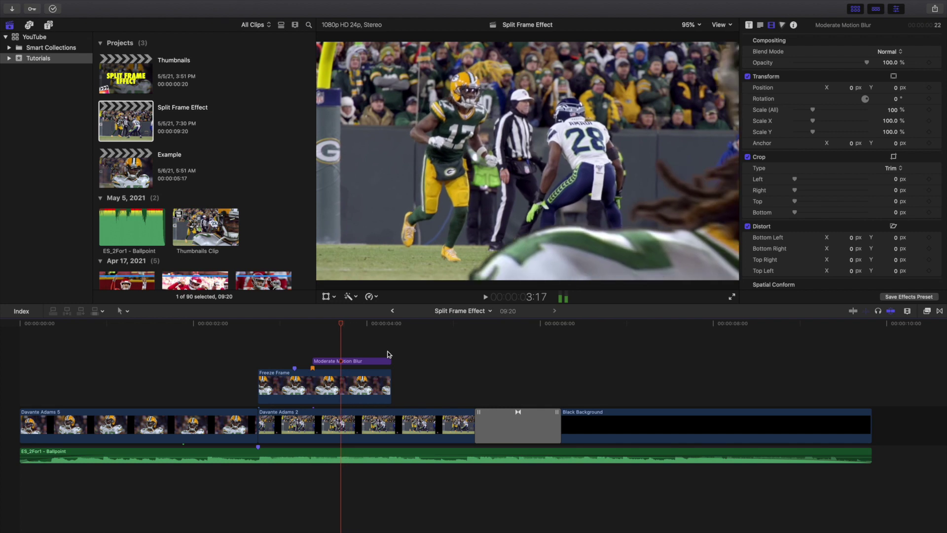
{"action": "key", "text": "Left"}
{"action": "key", "text": "Left"}
{"action": "key", "text": "Left"}
{"action": "key", "text": "Left"}
{"action": "key", "text": "Left"}
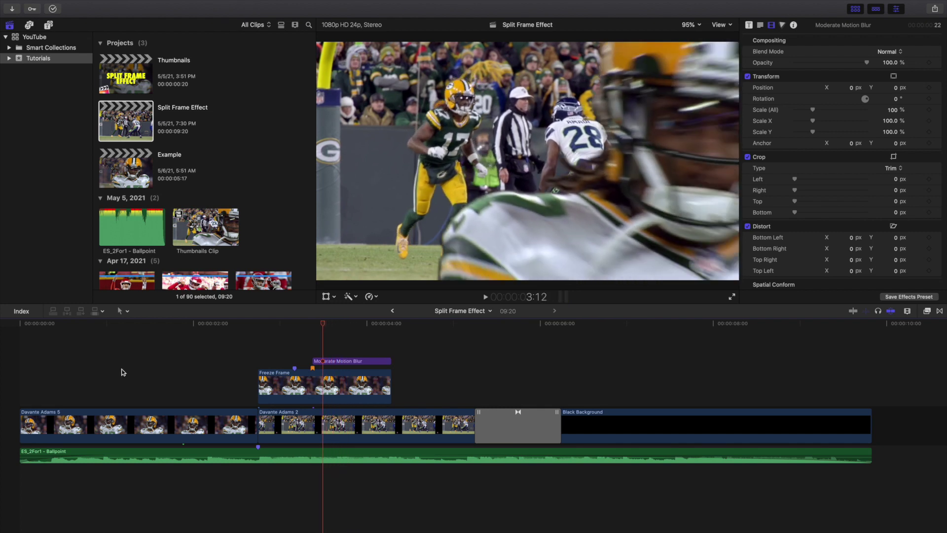
Step: Replay the project from the beginning past the freeze frame exit and stop at 5:01
{"action": "key", "text": "Home"}
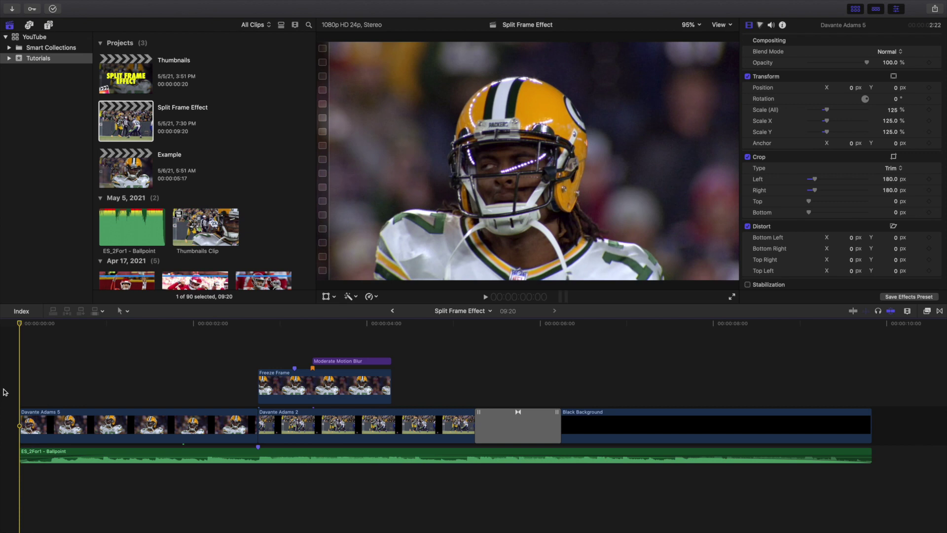
{"action": "key", "text": "space"}
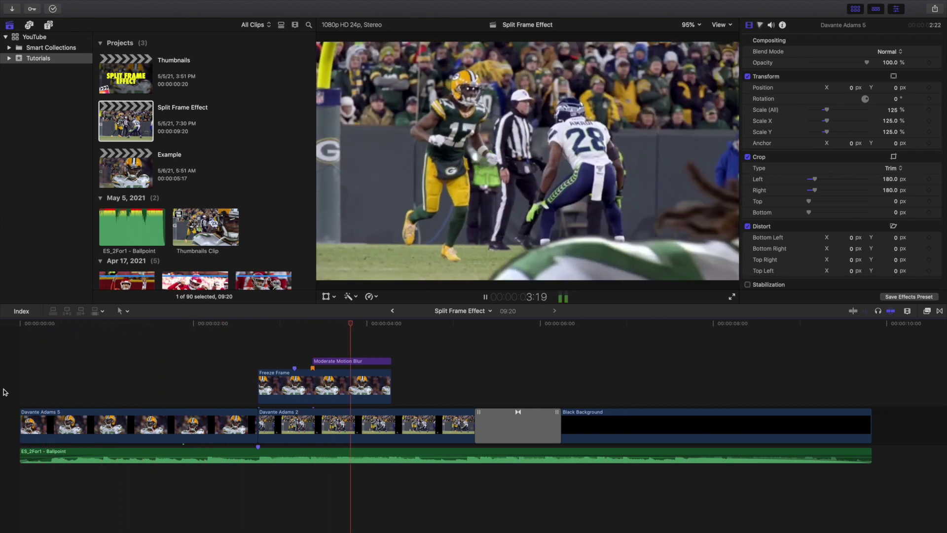
{"action": "key", "text": "space"}
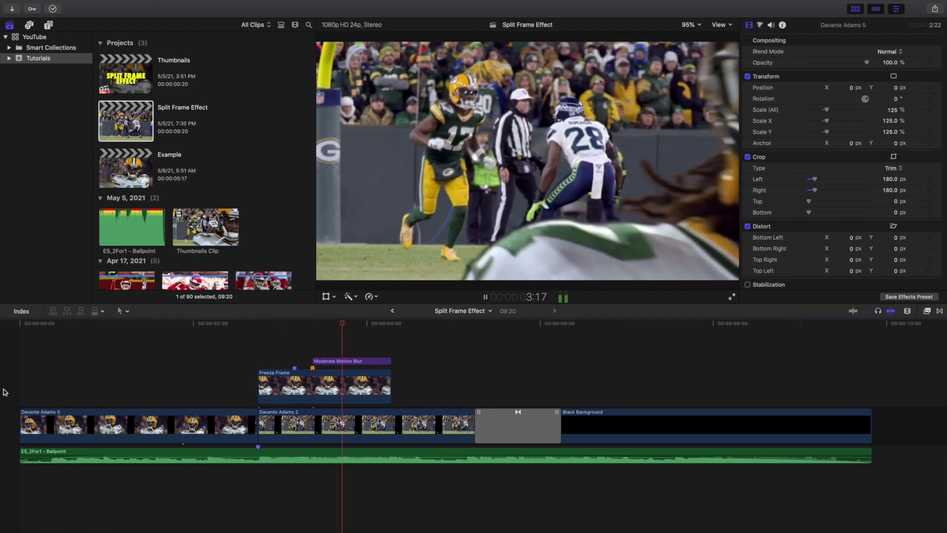
{"action": "key", "text": "space"}
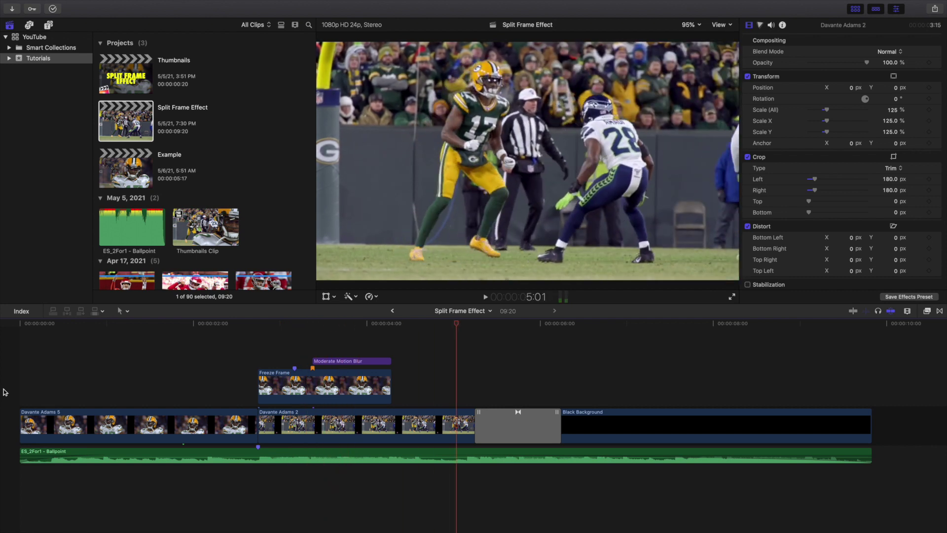